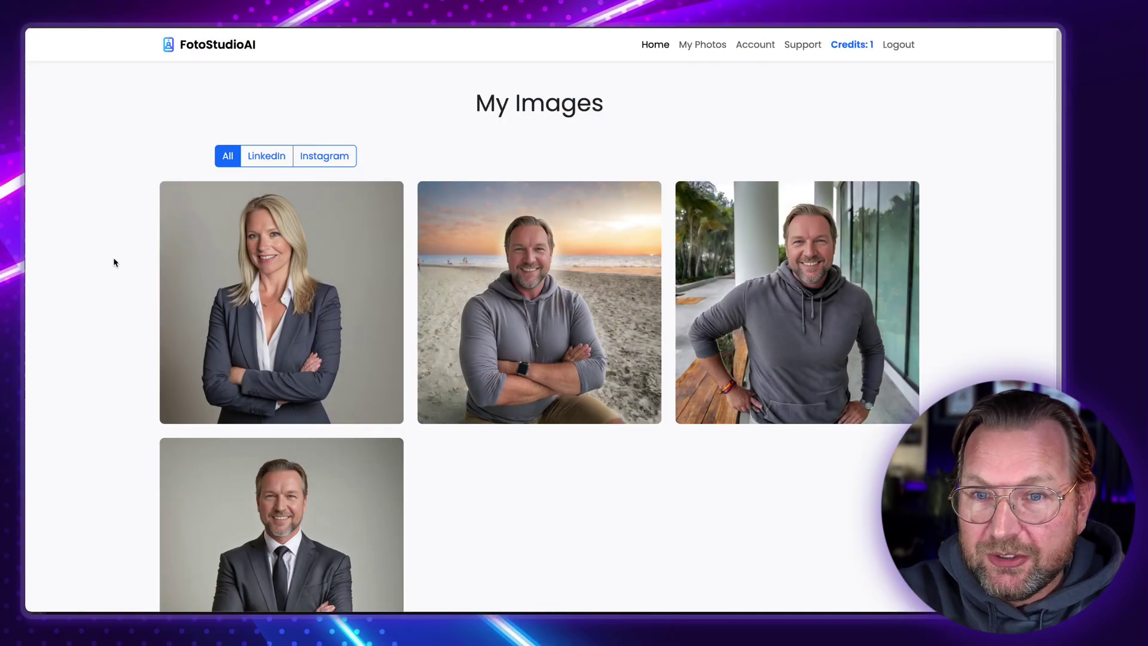
Enlarge the woman's suit headshot in the gallery lightbox
scroll(114, 263, "down", 1)
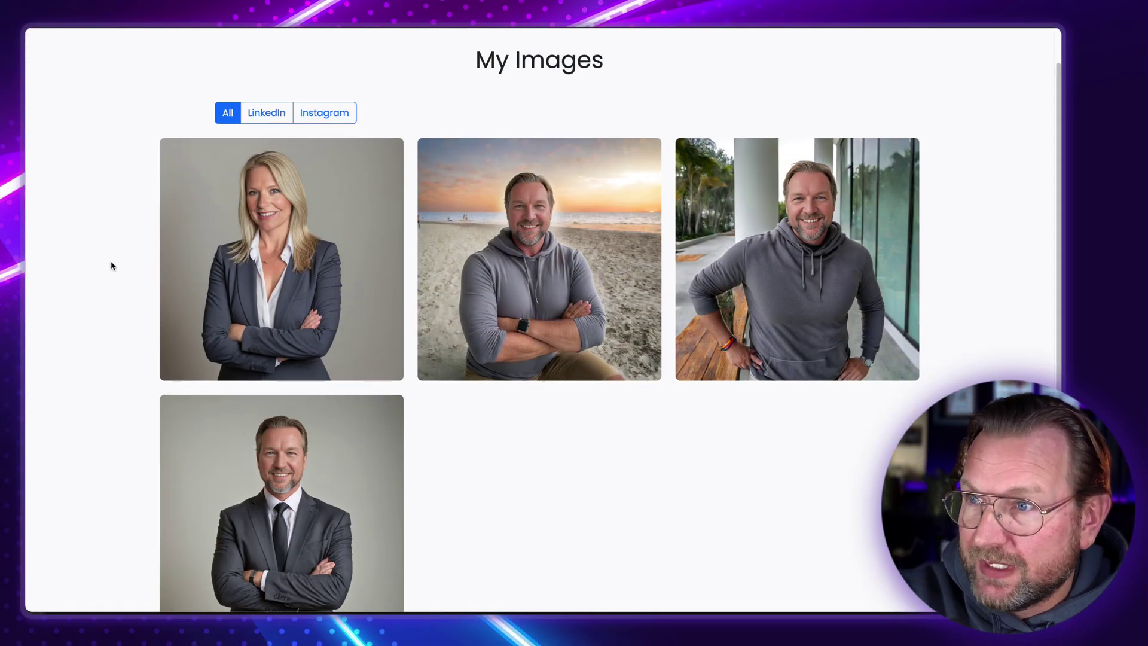
mouse_move(268, 239)
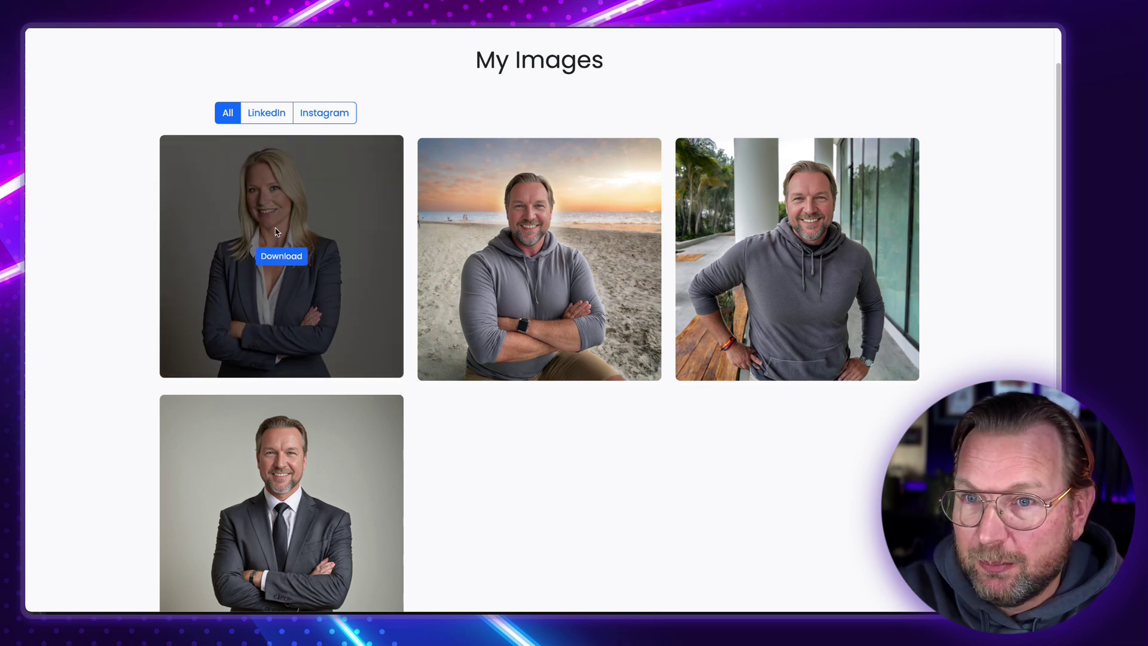
left_click(277, 232)
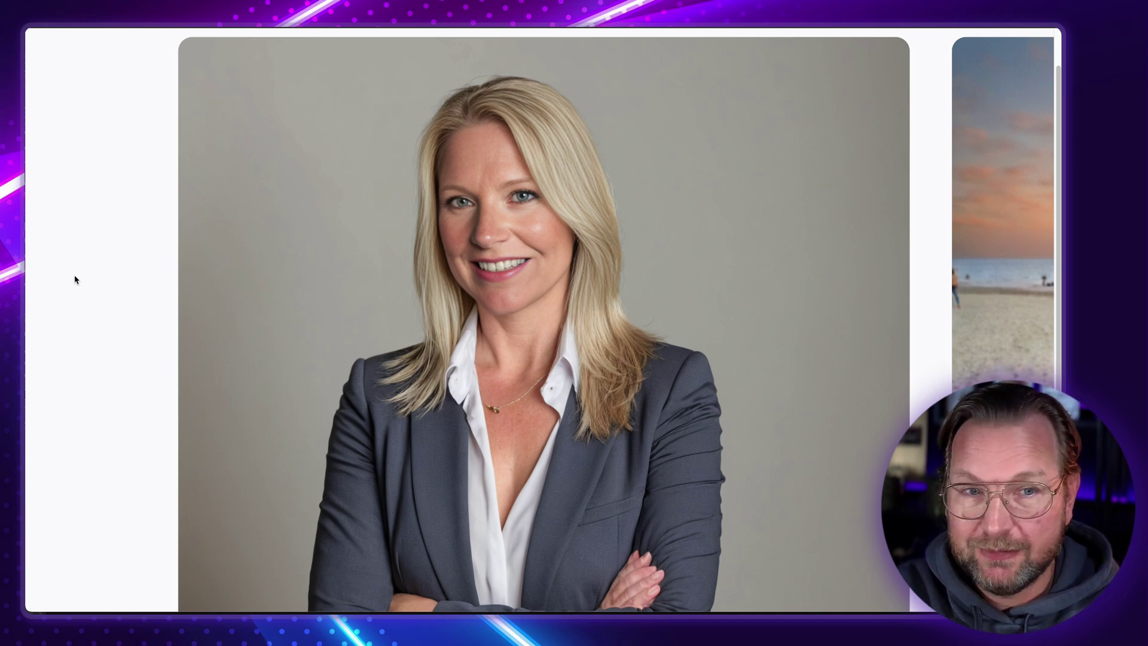
Compare the headshot with the original selfie Widy.jpg, shown as a small preview beside it, then close the preview
key("super+Tab")
key("super+Tab")
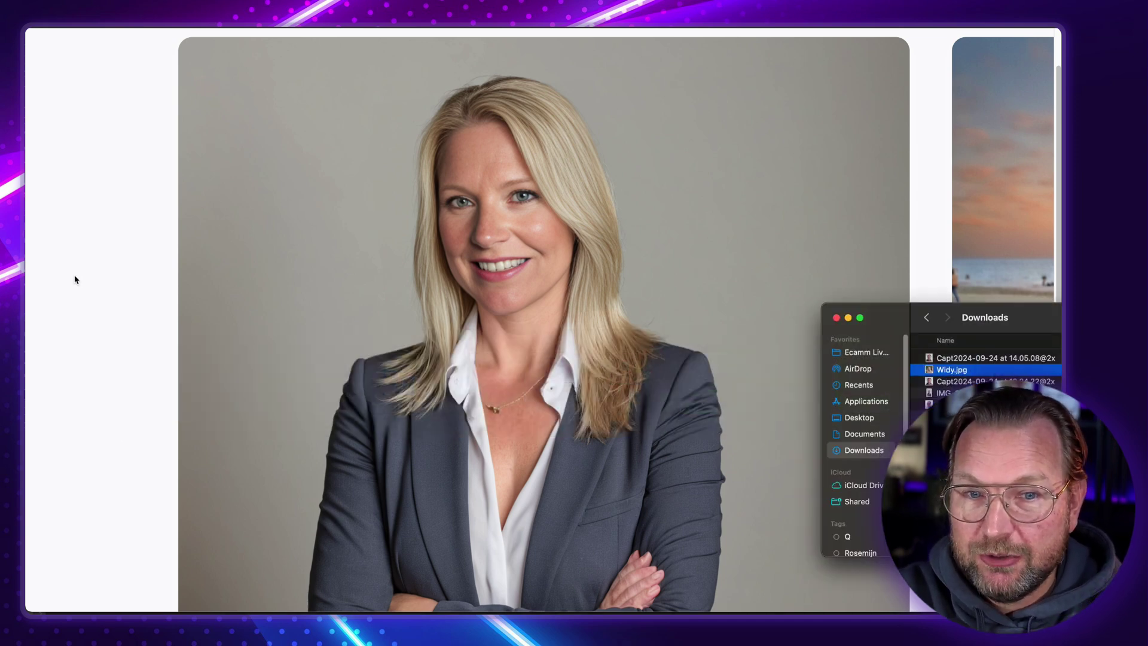
left_click(364, 275)
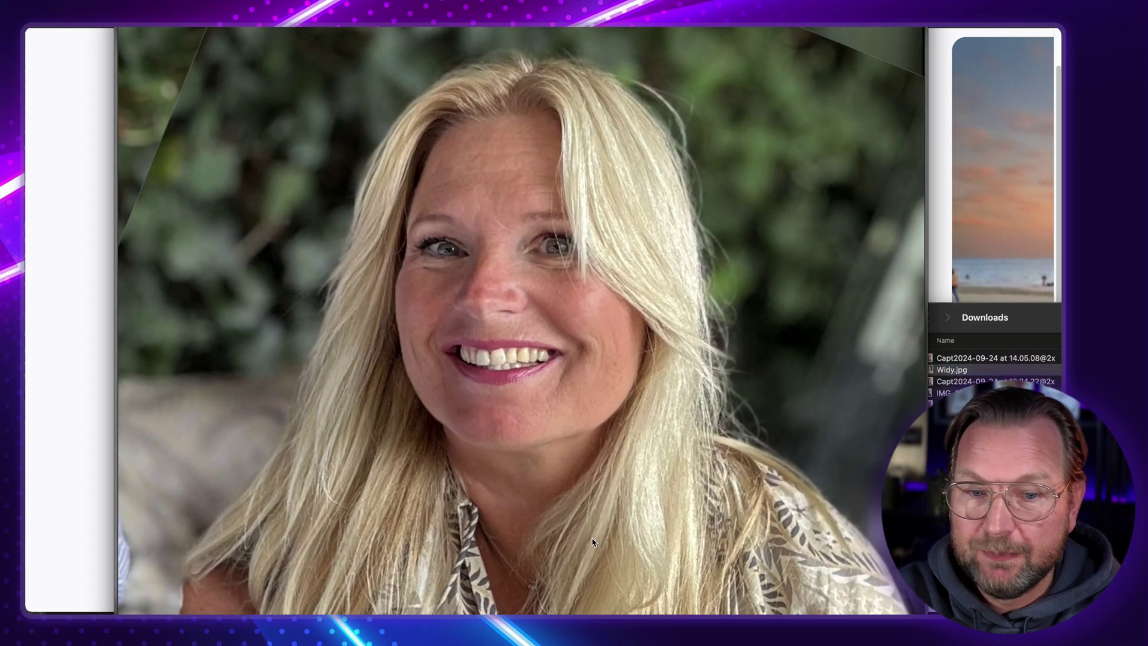
left_click_drag(925, 613, 466, 395)
left_click_drag(299, 61, 220, 81)
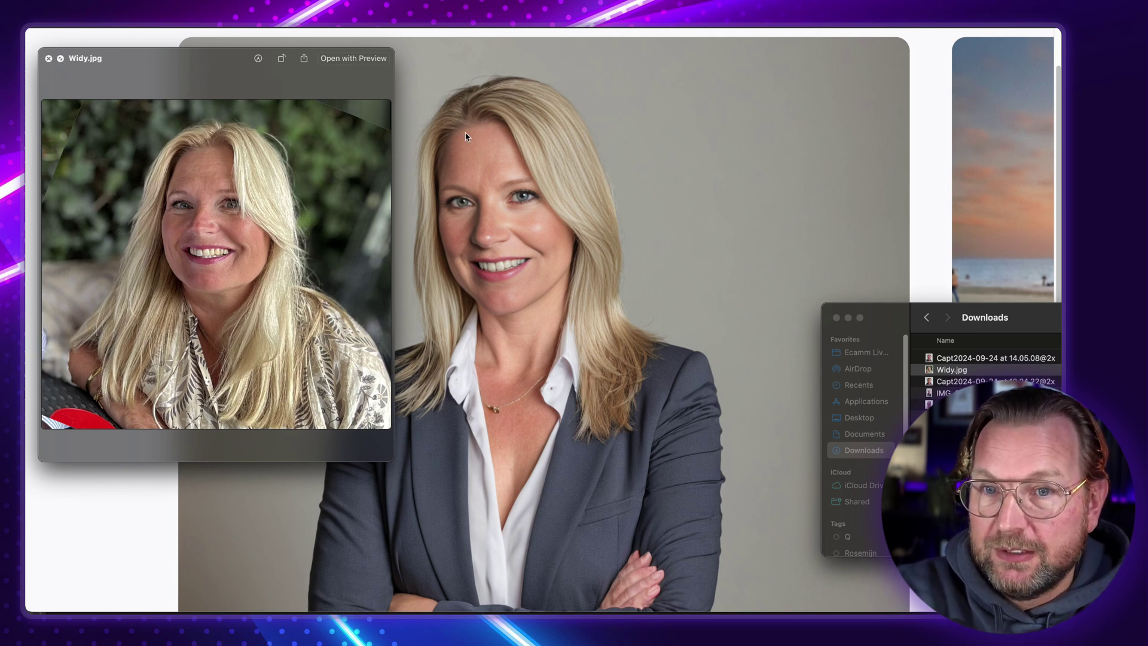
left_click(48, 58)
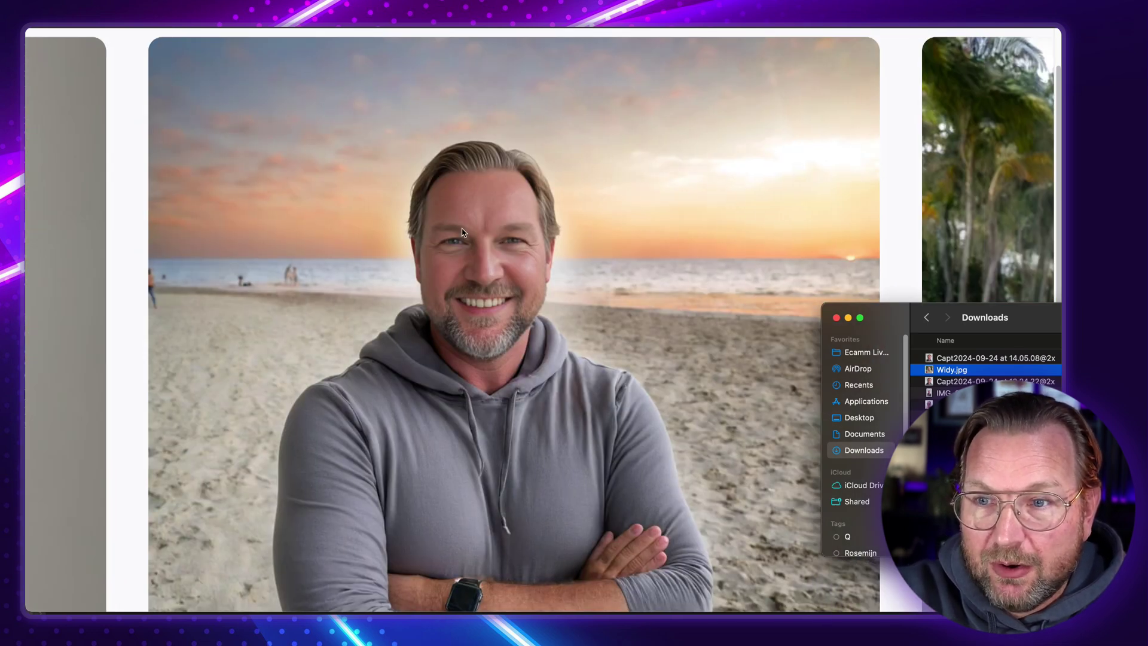
Return to the enlarged photo and briefly preview the man's original selfie from Downloads
left_click(127, 109)
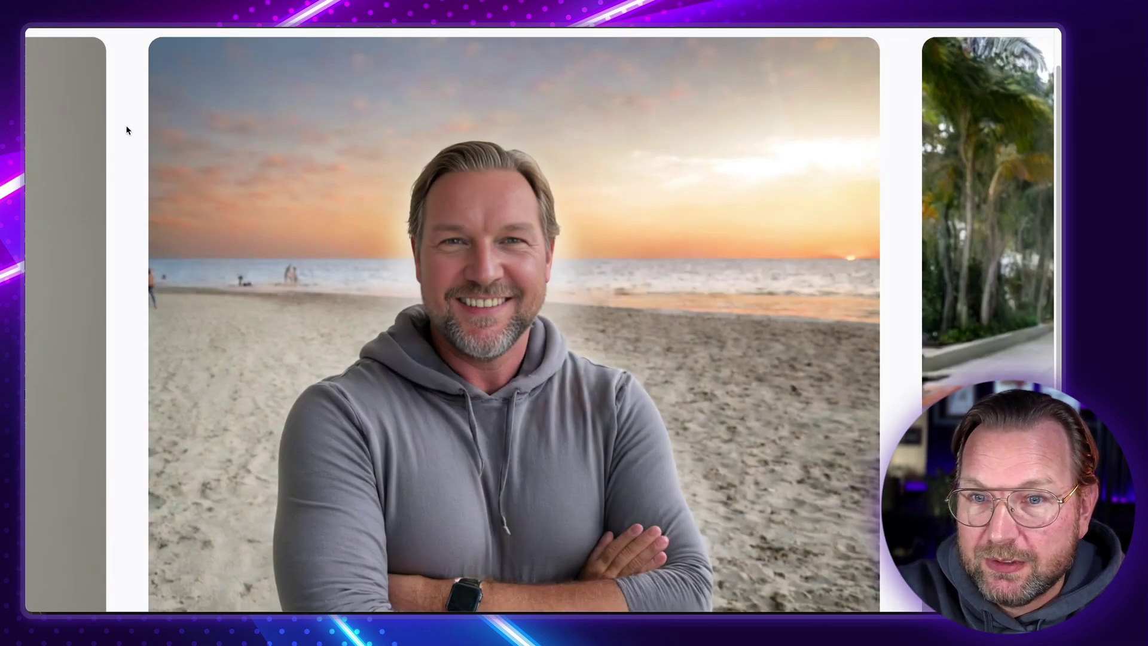
scroll(406, 184, "down", 10)
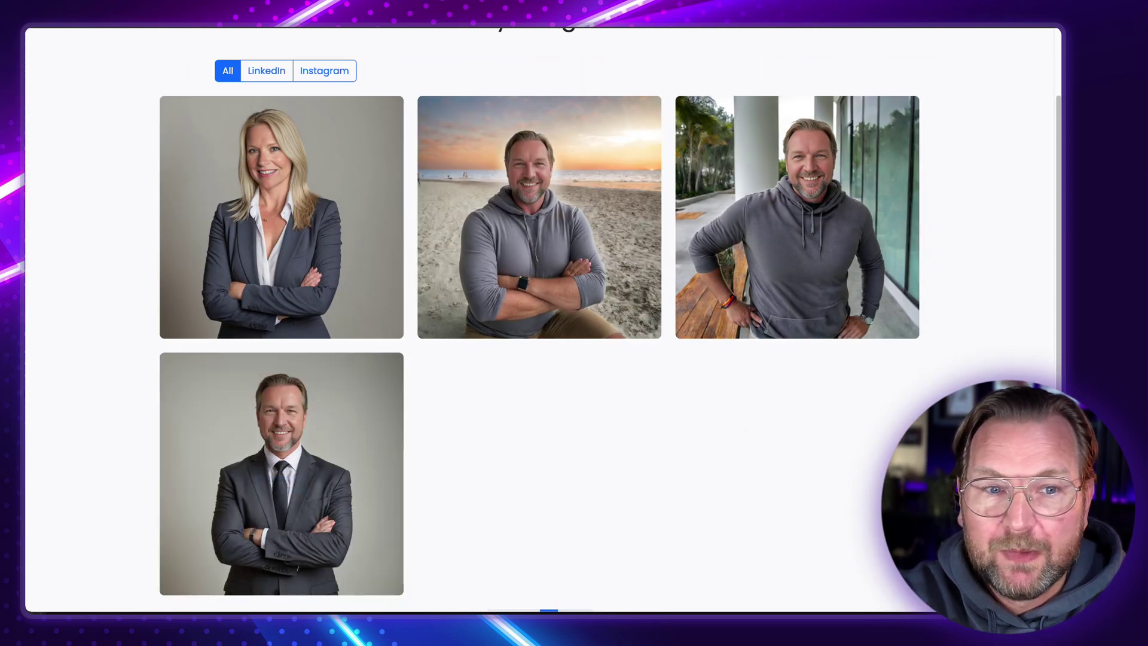
left_click(1006, 348)
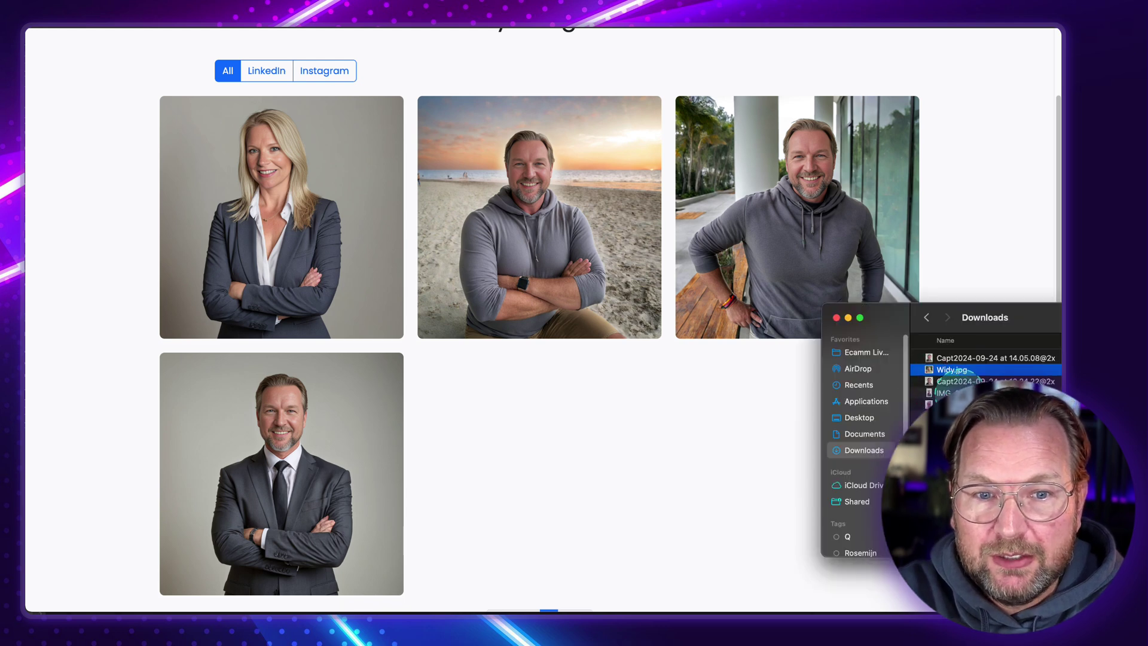
left_click(1036, 381)
key("space")
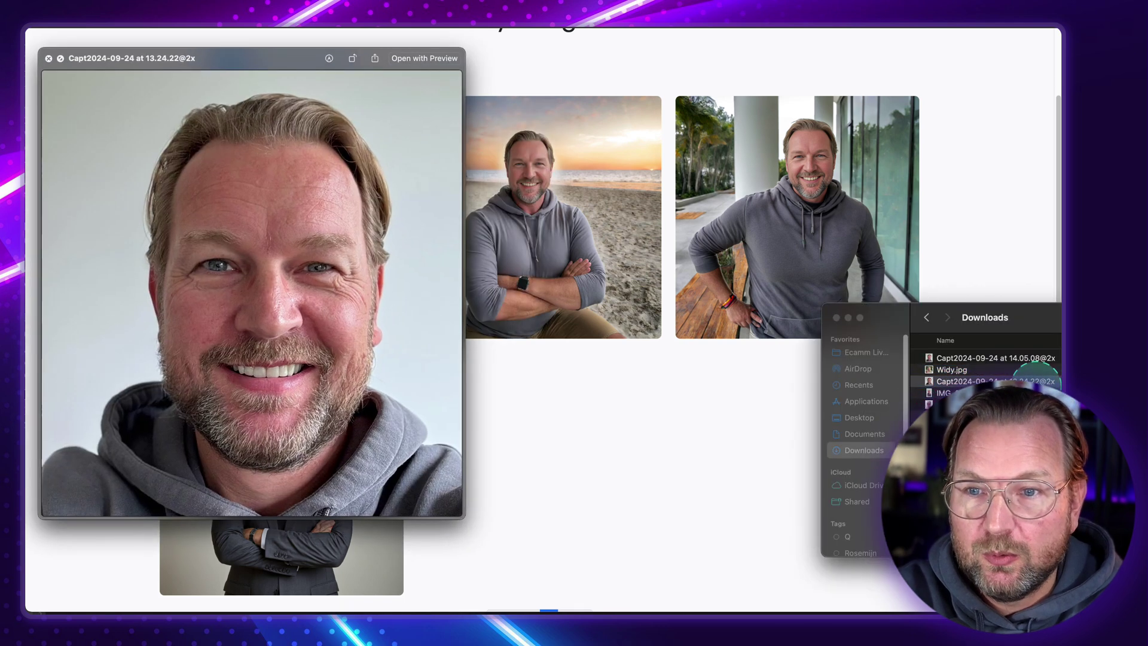
left_click(547, 409)
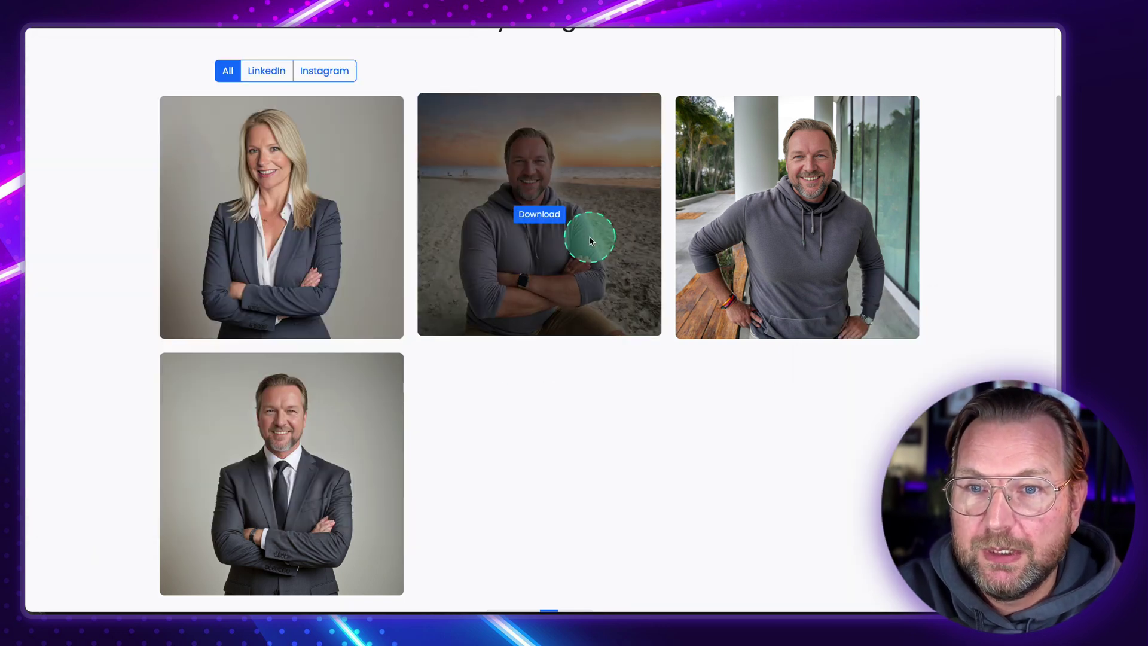
Reopen the man's selfie as a smaller preview and pan around to compare it with his headshot
key("super+Tab")
key("space")
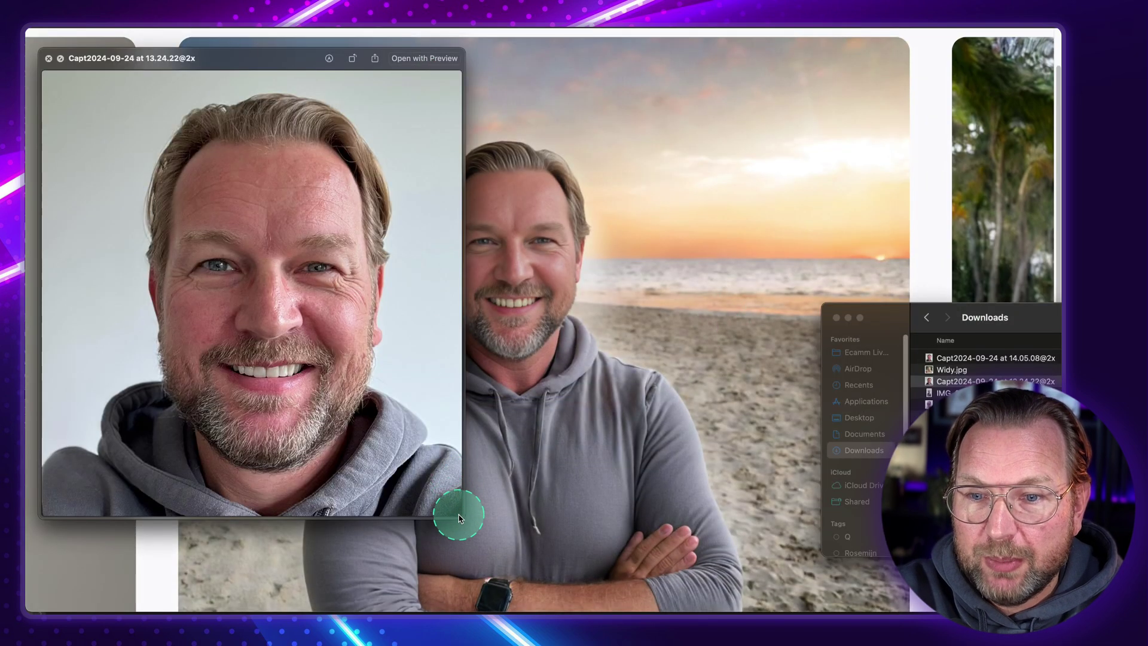
left_click_drag(461, 520, 313, 436)
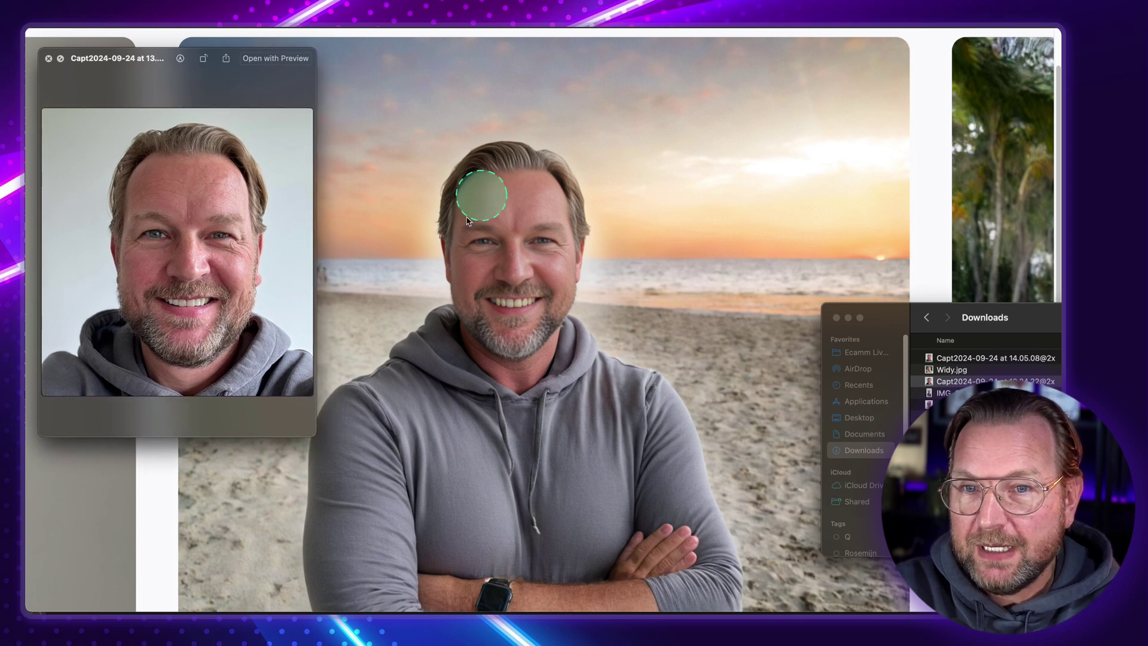
scroll(546, 279, "right", 10)
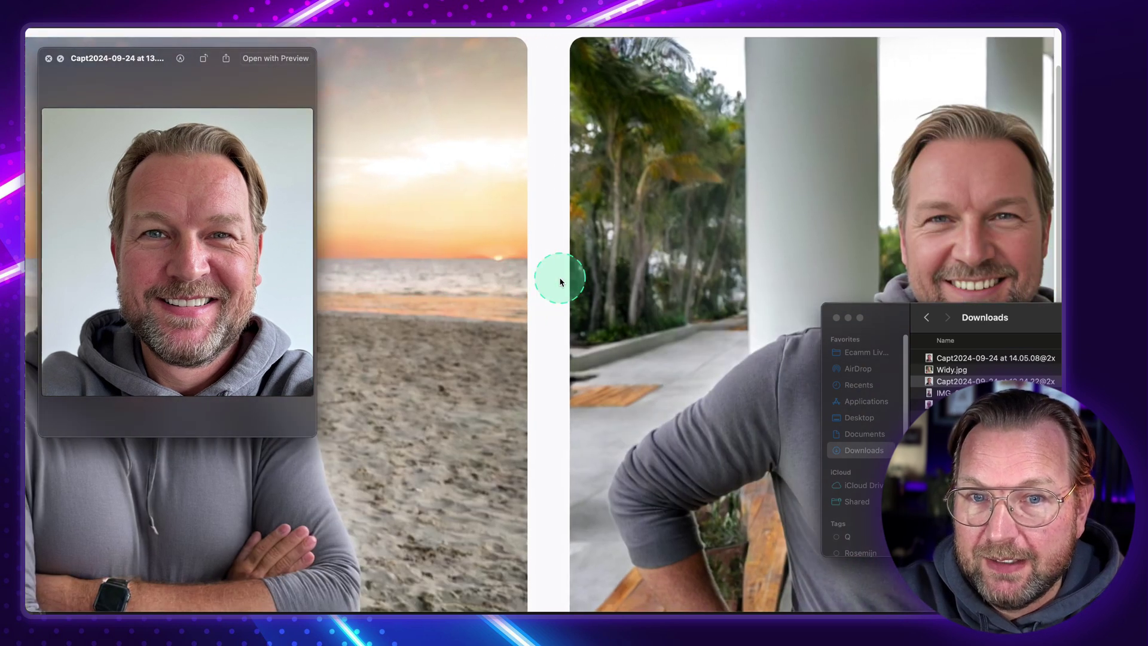
scroll(556, 272, "right", 3)
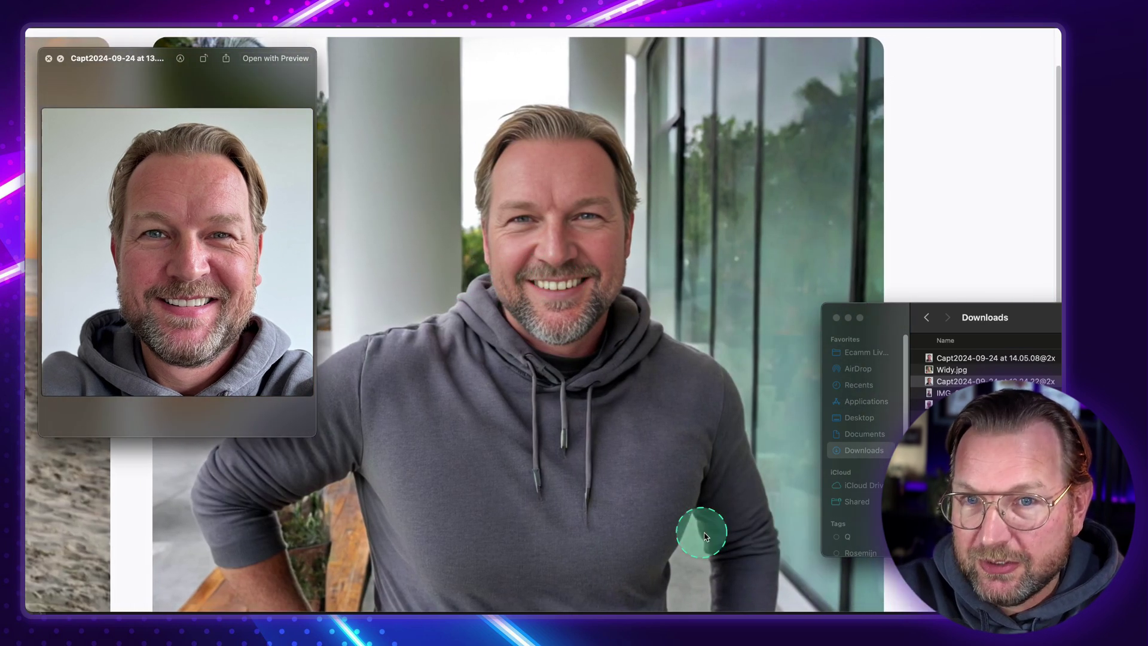
scroll(750, 539, "right", 2)
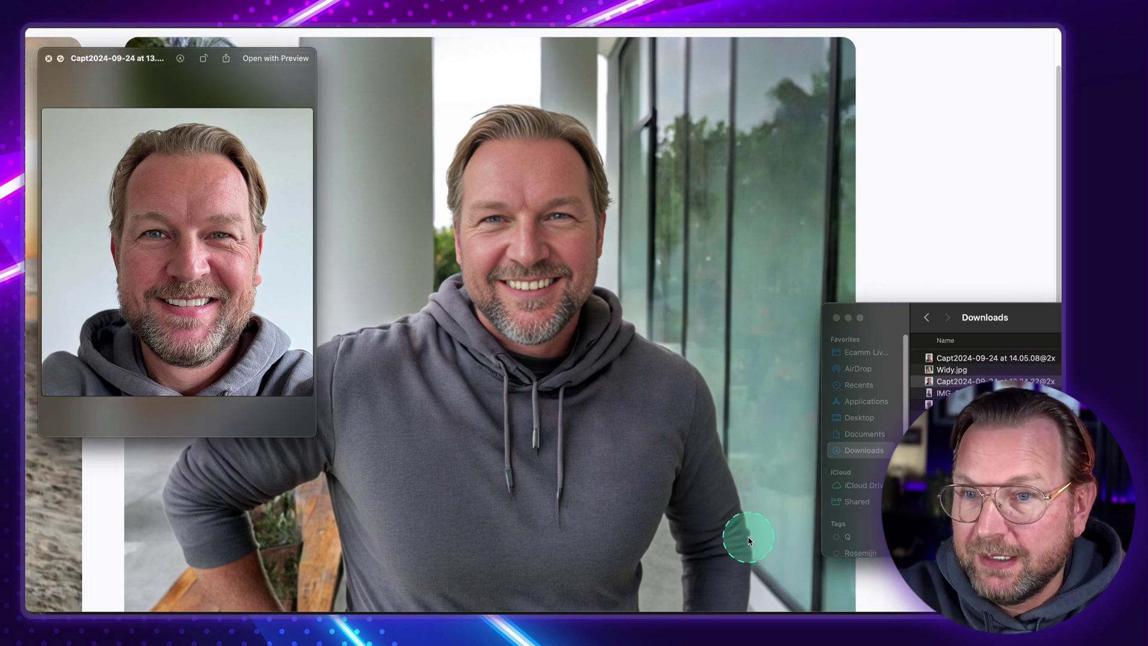
scroll(742, 534, "down", 2)
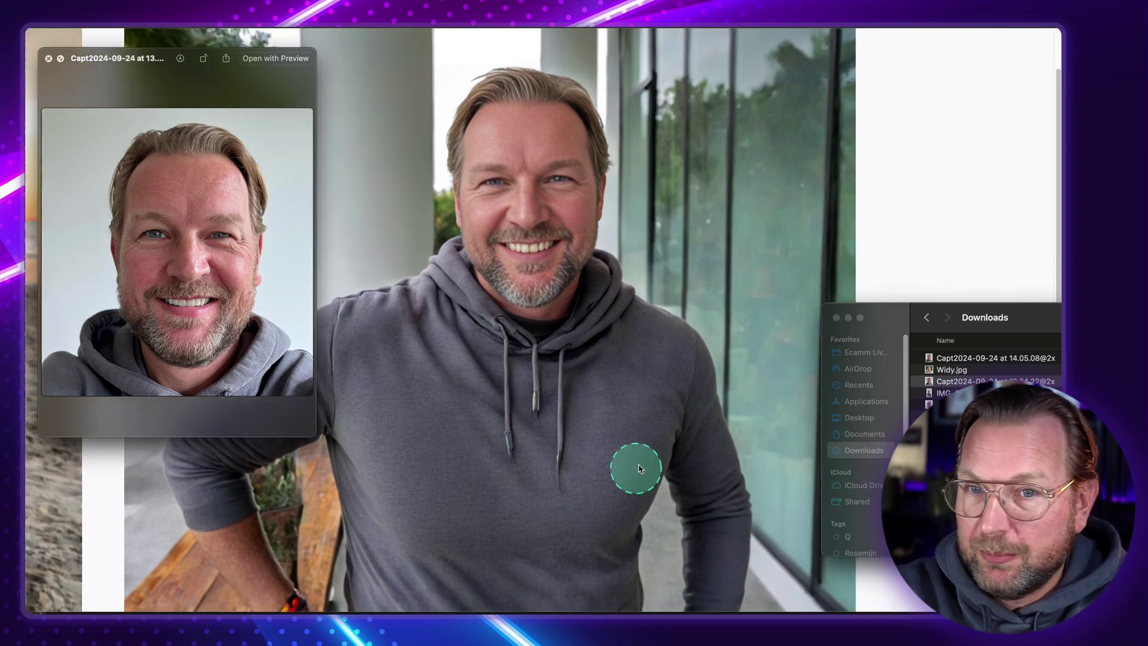
scroll(664, 423, "left", 15)
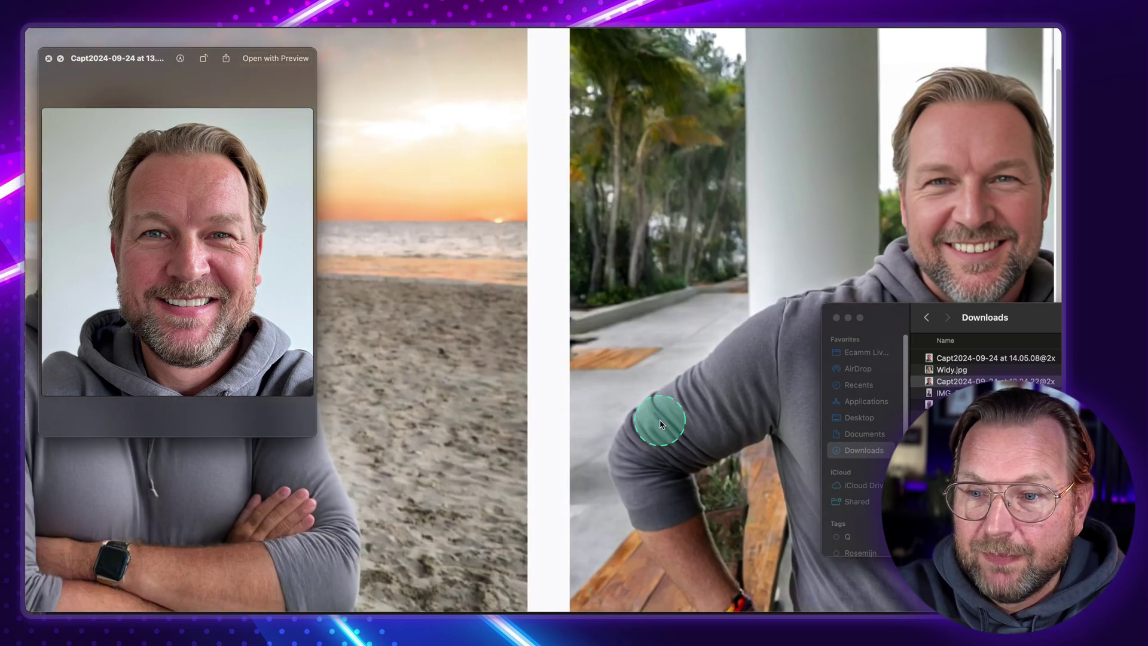
scroll(662, 425, "down", 10)
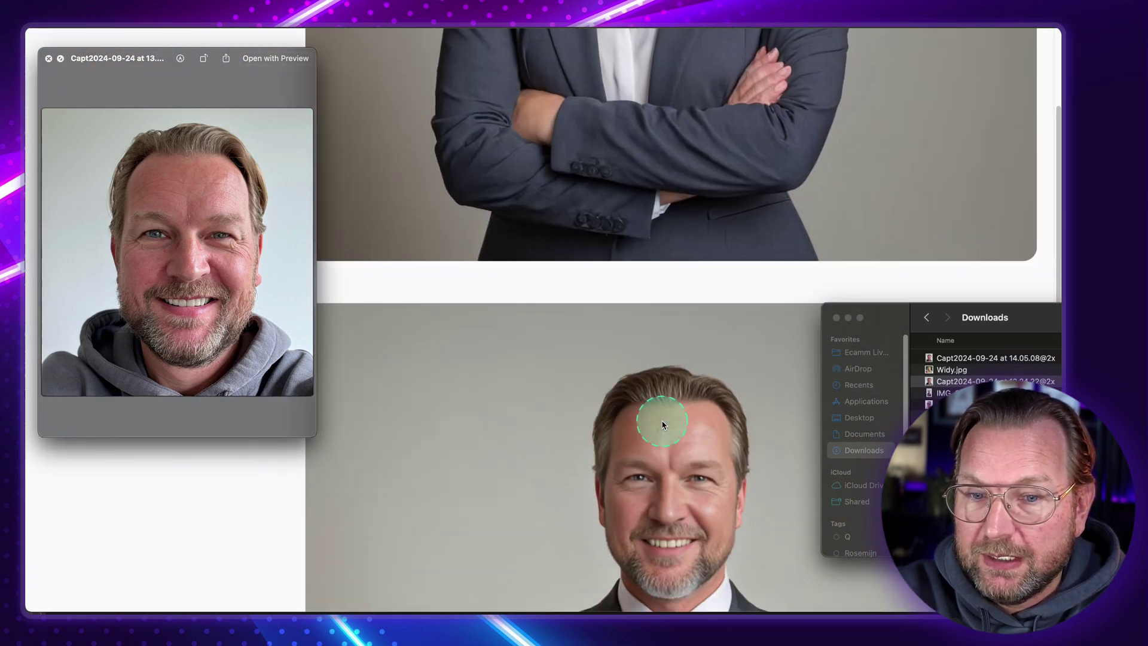
scroll(662, 424, "down", 2)
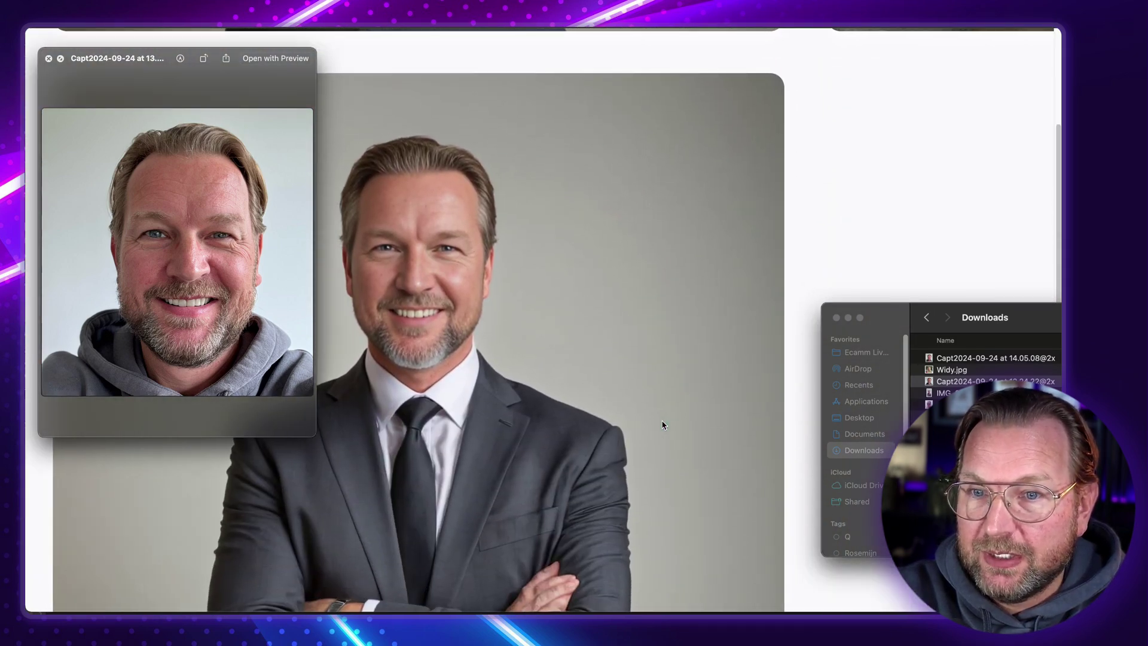
scroll(663, 425, "left", 3)
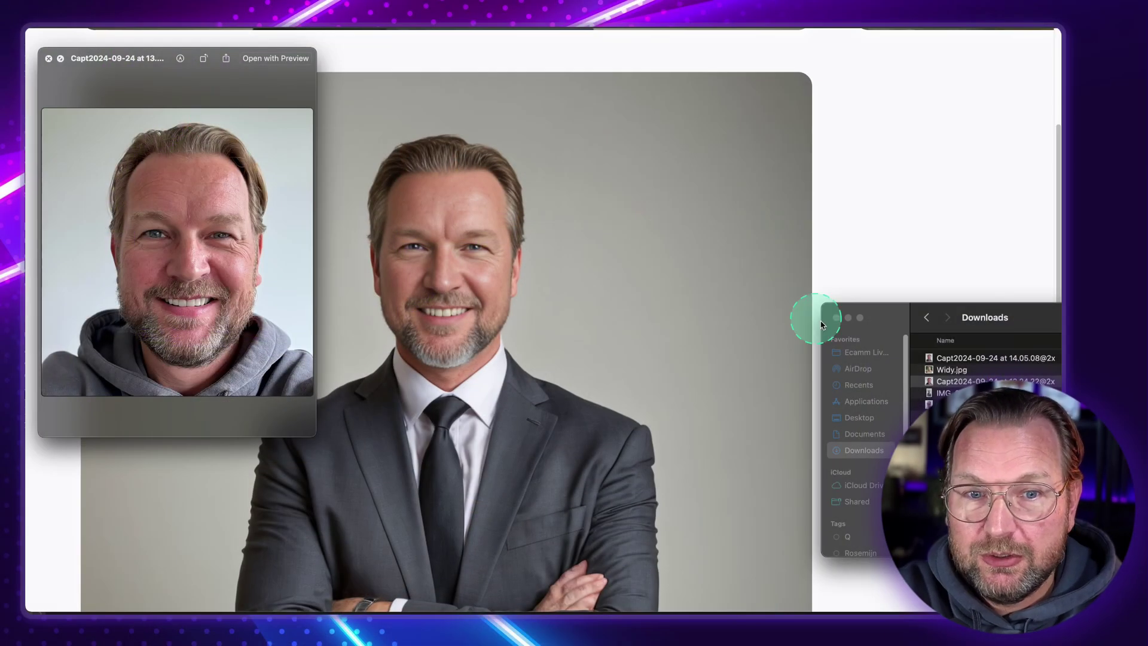
Close the selfie preview, preview the downloaded photo once more, then close it
left_click(822, 325)
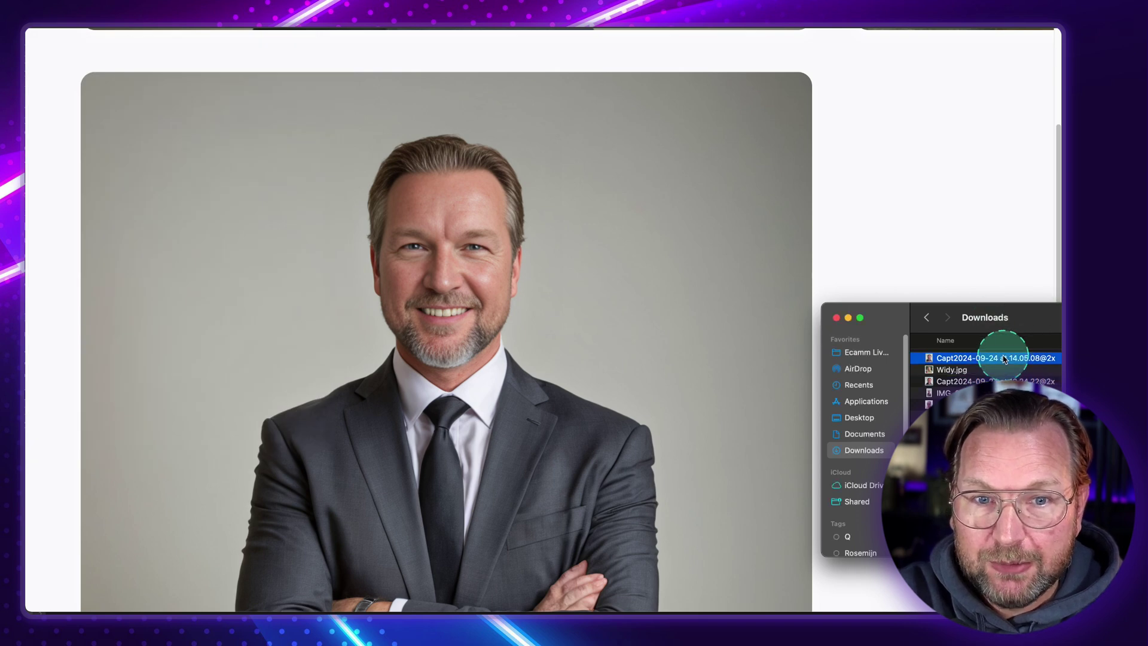
key("space")
left_click(171, 320)
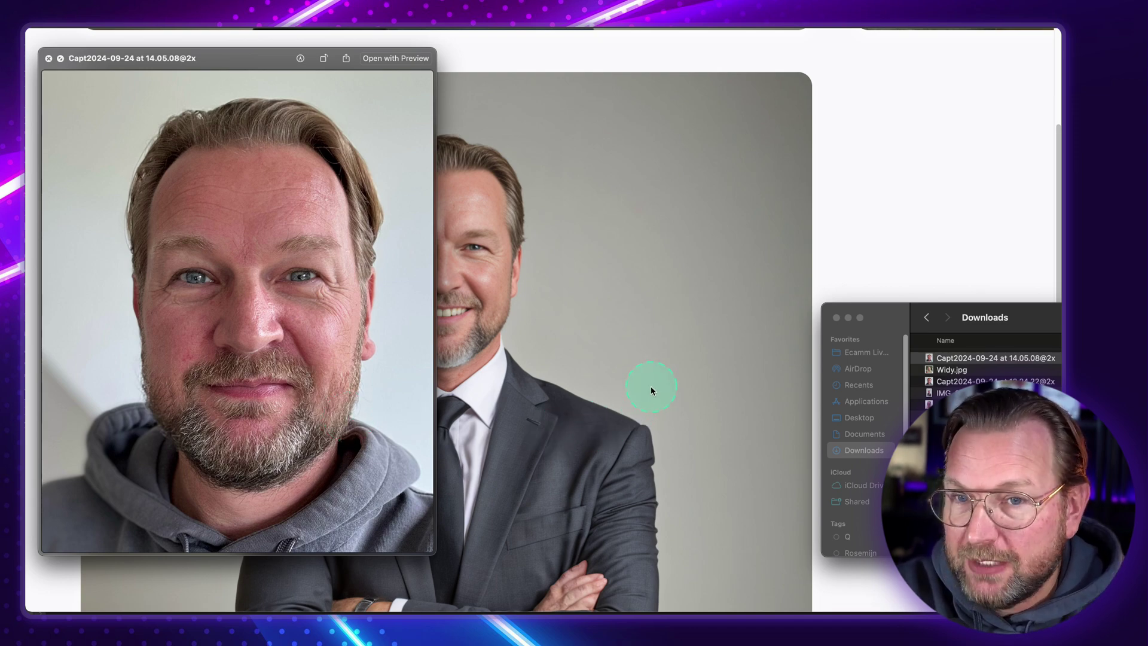
key("space")
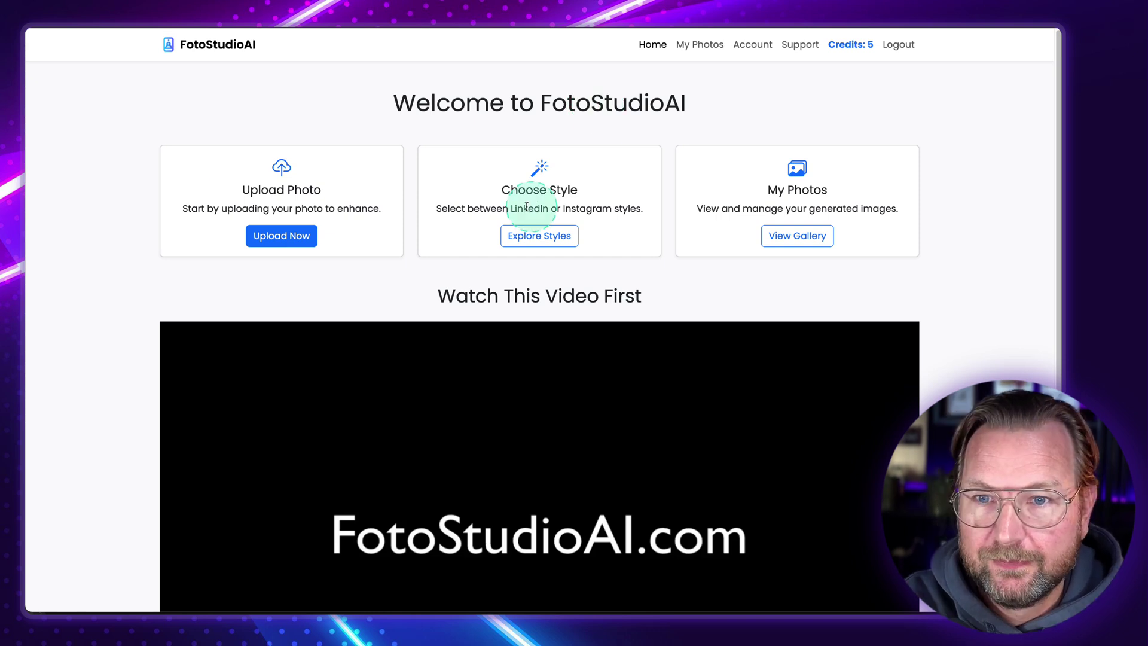
Open the upload page and pick the hoodie selfie from Downloads after previewing it
mouse_move(140, 132)
left_mouse_down()
mouse_move(326, 274)
mouse_move(401, 273)
mouse_move(441, 242)
mouse_move(671, 136)
mouse_move(802, 238)
mouse_move(935, 257)
left_mouse_up()
left_click(393, 240)
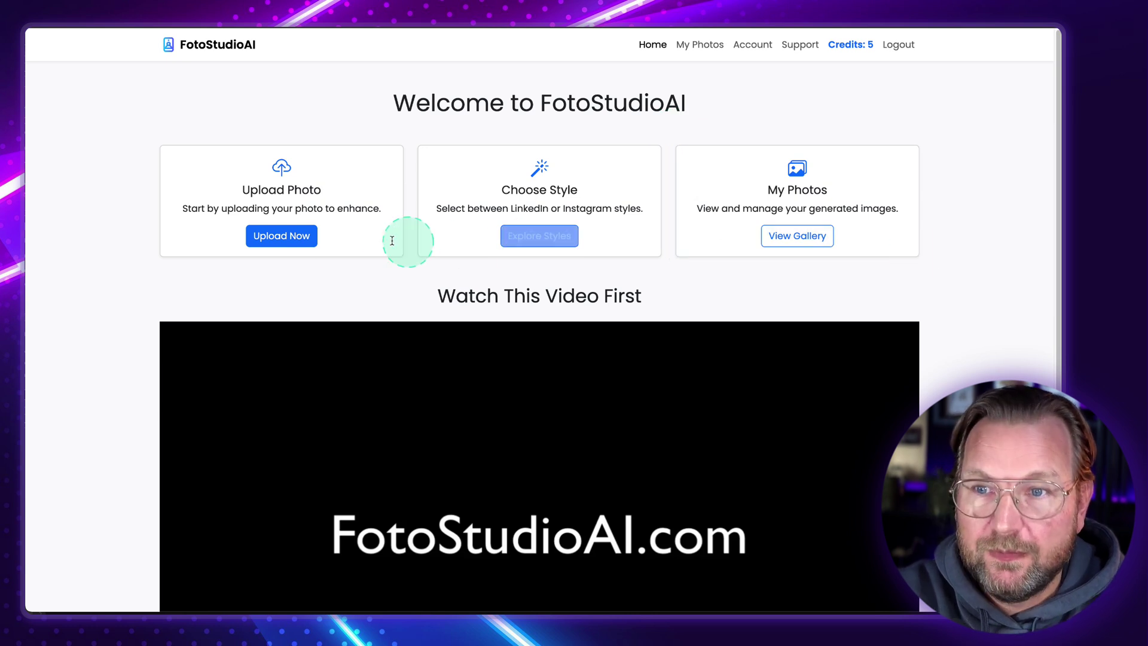
left_click(281, 235)
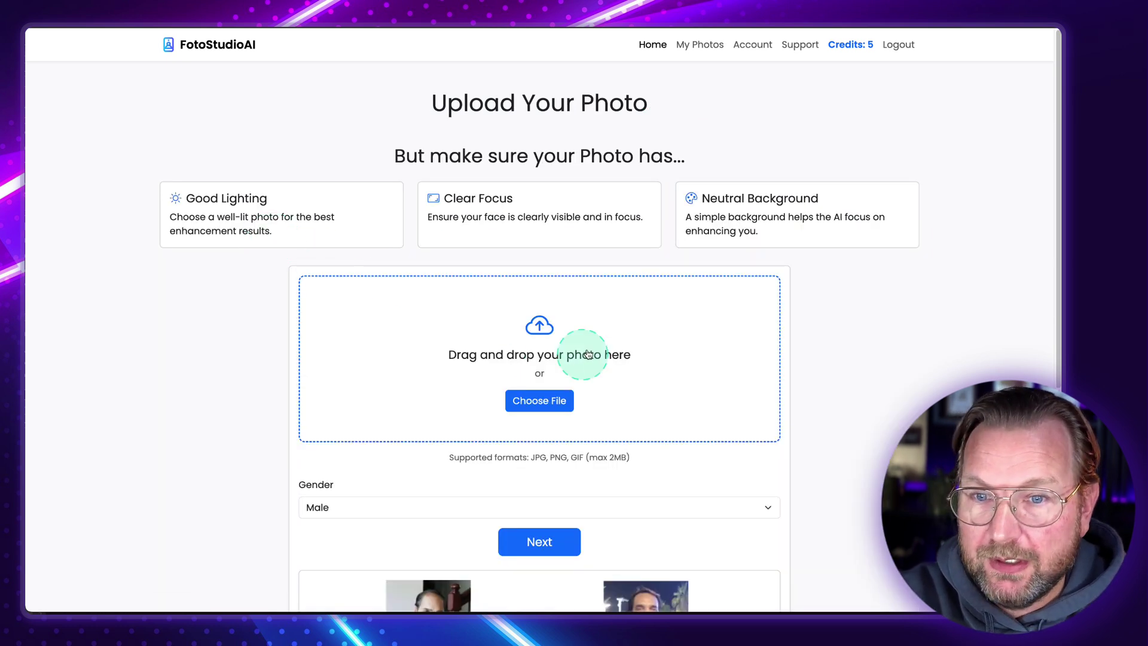
scroll(540, 308, "down", 1)
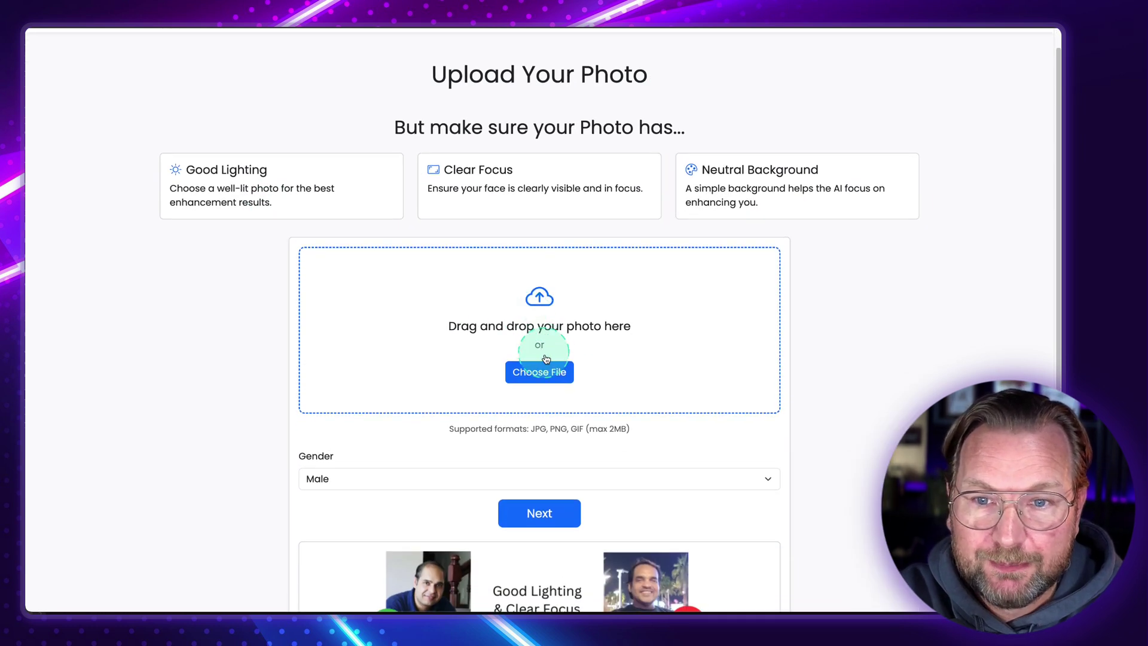
left_click(543, 377)
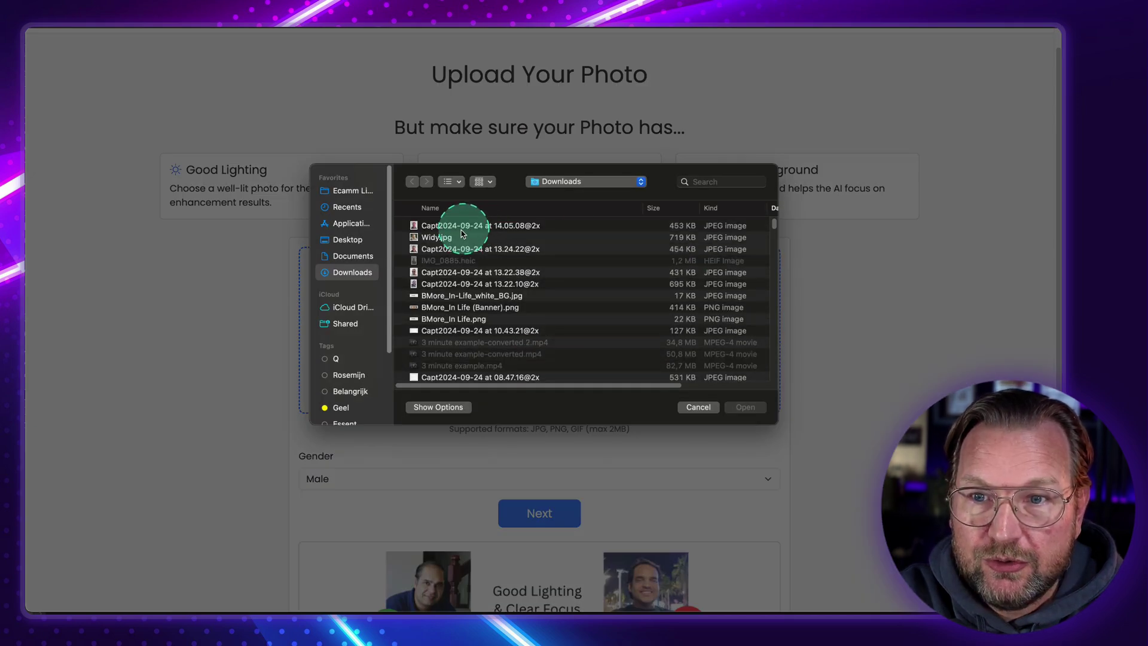
left_click(450, 227)
key("space")
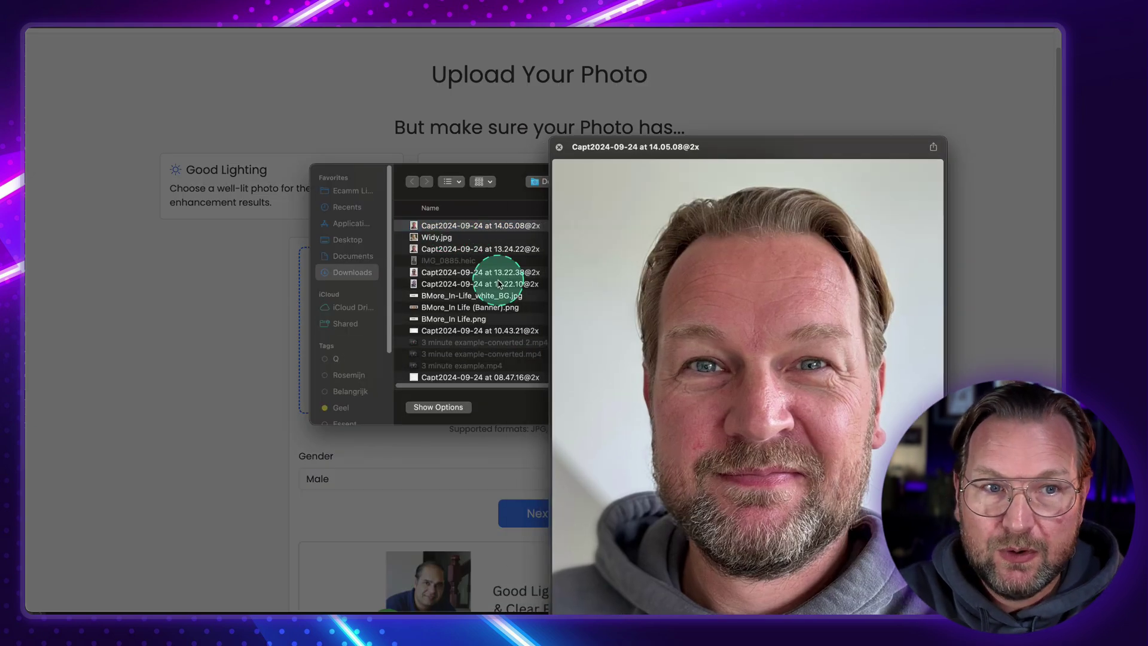
left_click_drag(720, 149, 415, 52)
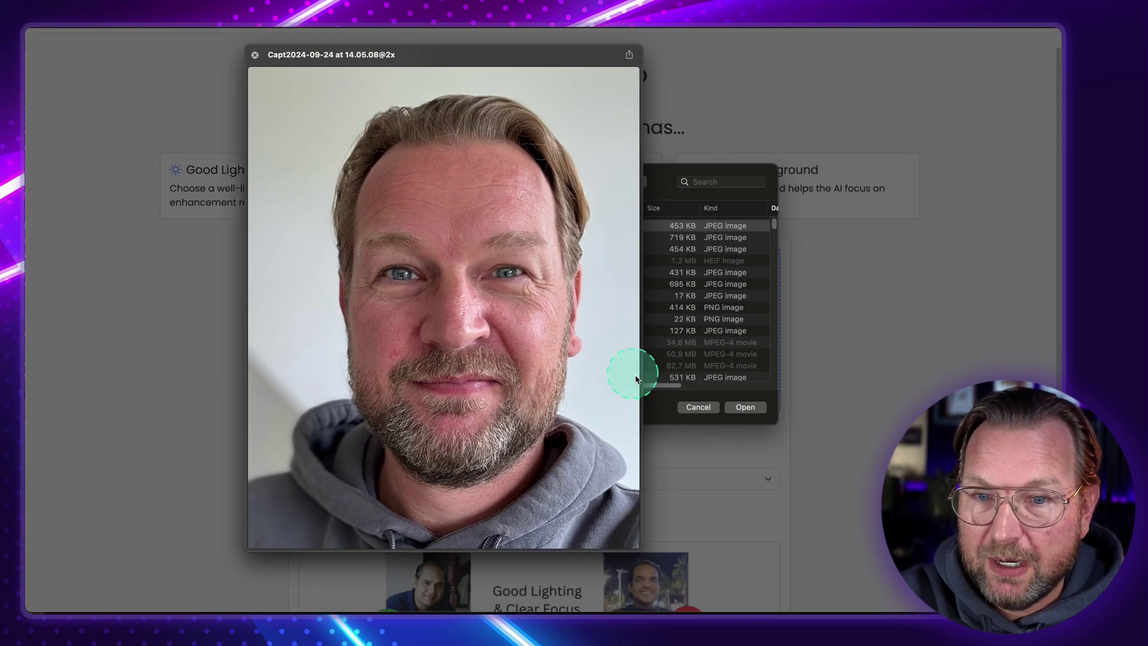
key("space")
Upload the chosen selfie with gender kept as Male and submit it for processing
left_click(744, 408)
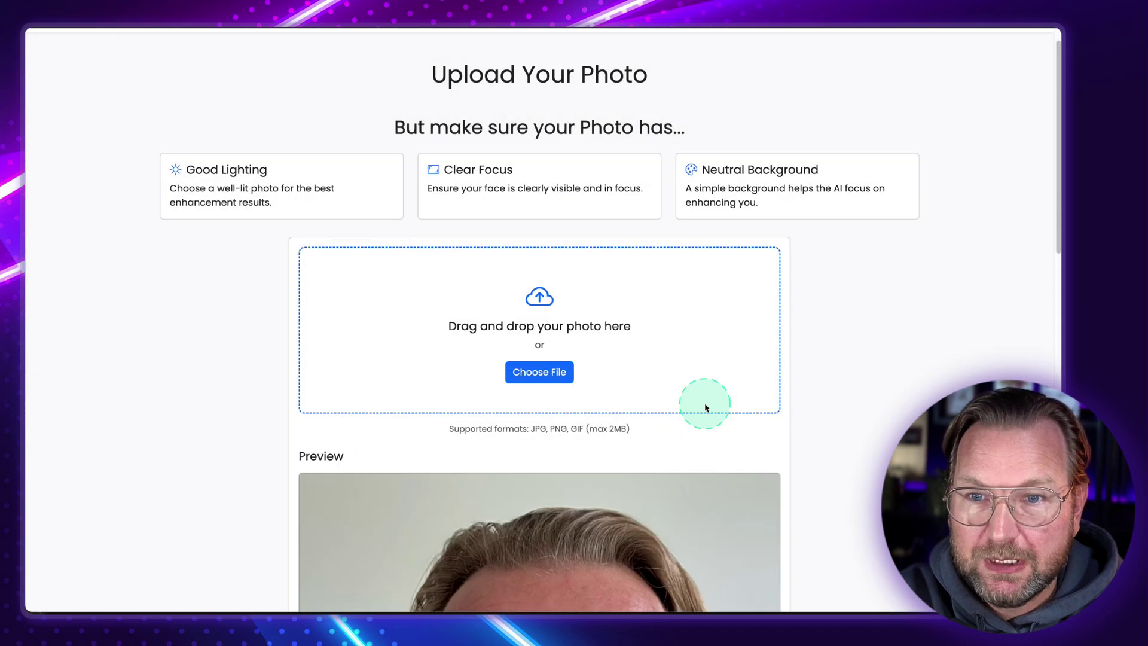
scroll(712, 404, "down", 10)
scroll(835, 407, "down", 5)
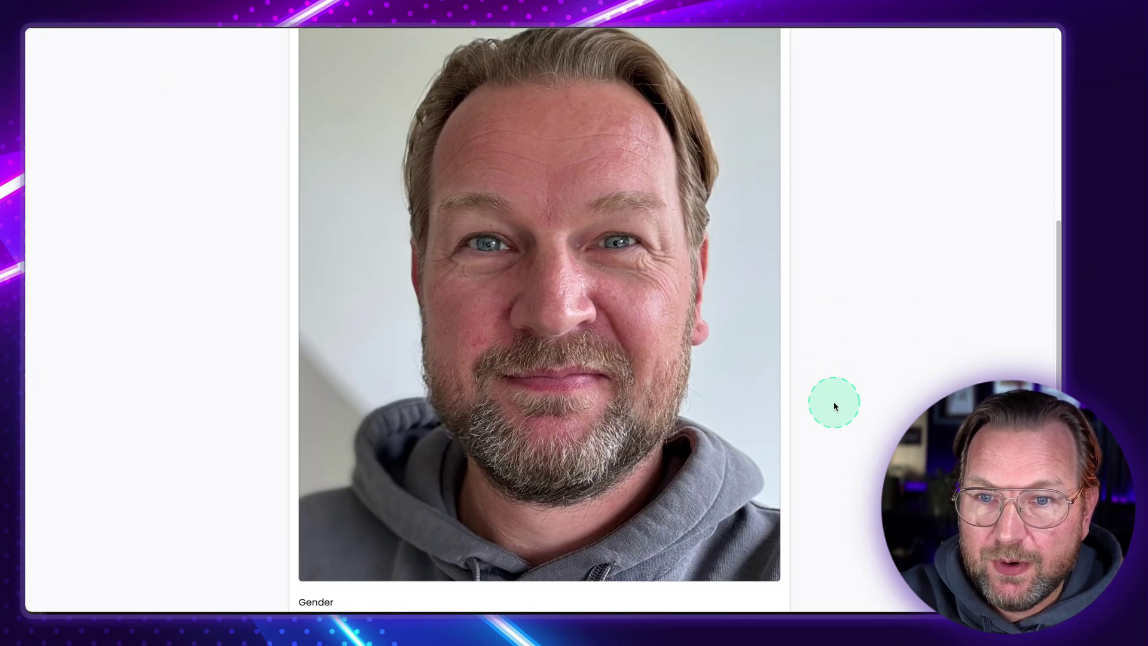
scroll(835, 407, "down", 3)
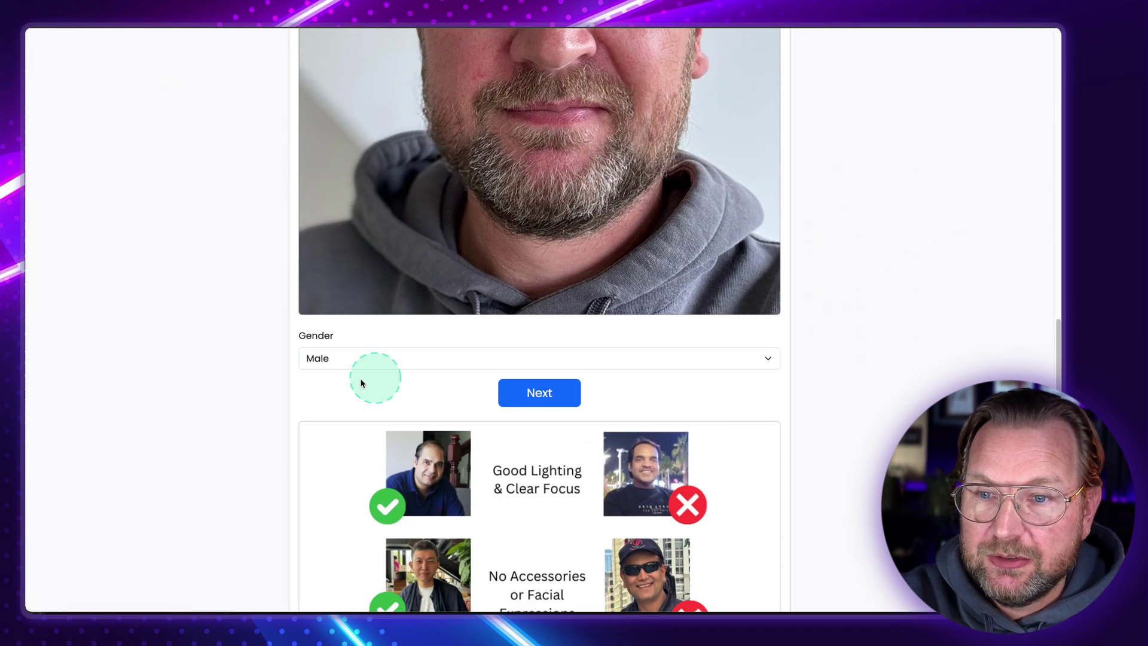
left_click(317, 360)
left_click(334, 368)
left_click(536, 393)
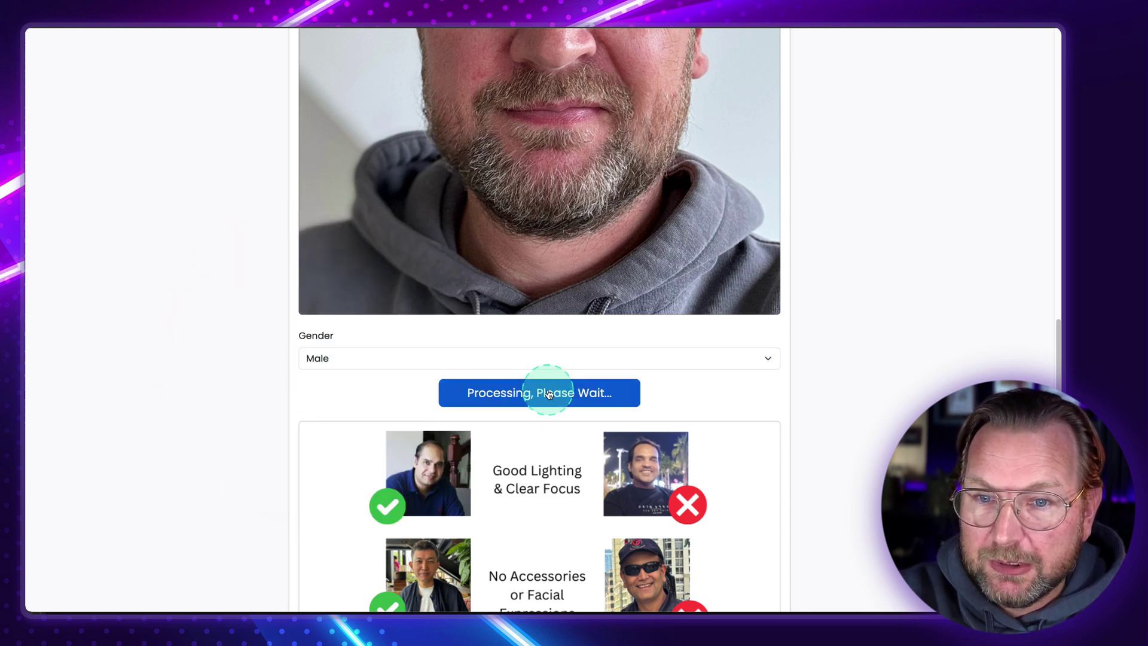
scroll(537, 391, "up", 5)
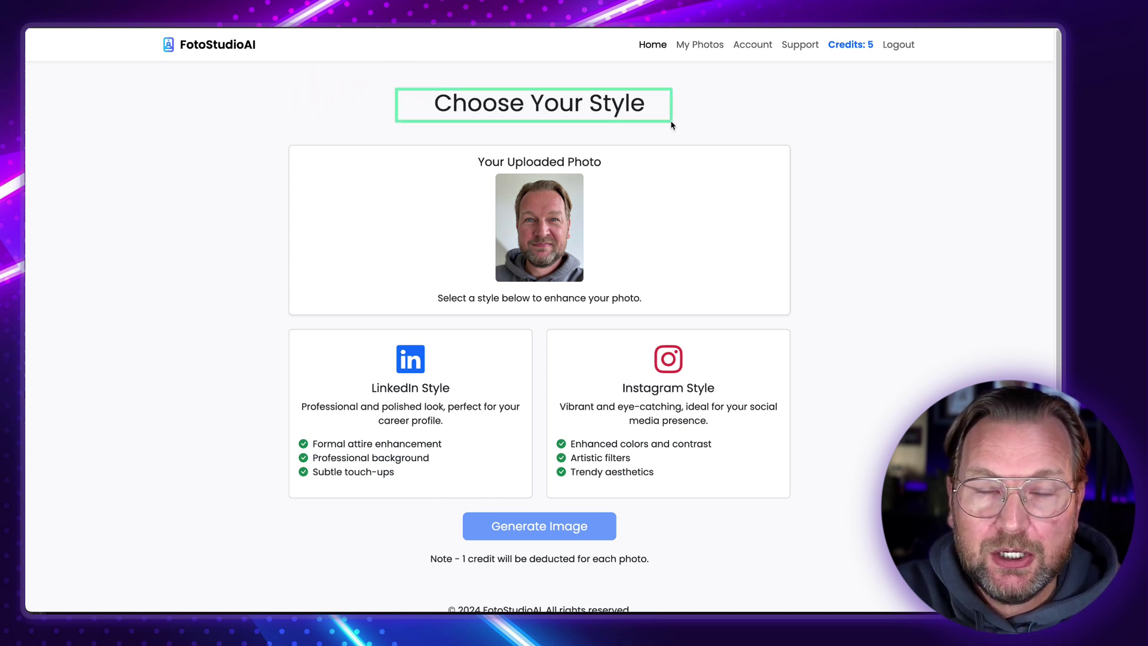
Settle on the LinkedIn style after briefly selecting Instagram, and generate the image
mouse_move(282, 323)
left_mouse_down()
mouse_move(440, 478)
mouse_move(541, 508)
mouse_move(598, 374)
mouse_move(760, 320)
mouse_move(795, 327)
mouse_move(794, 313)
left_mouse_up()
left_click(490, 373)
left_click(707, 390)
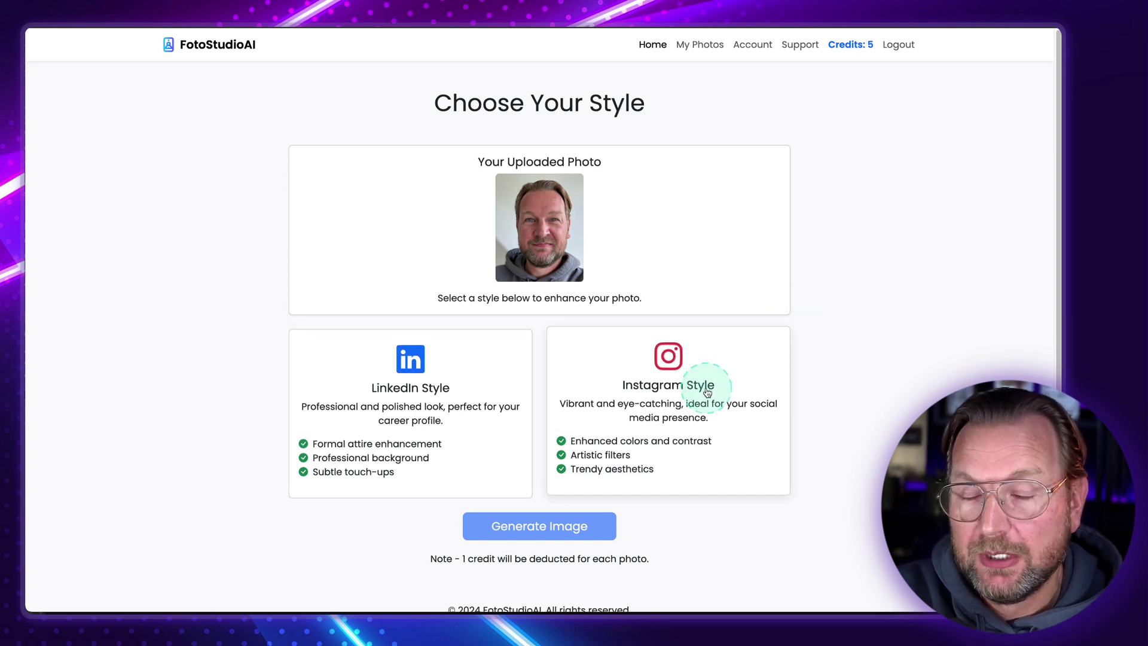
left_click(426, 396)
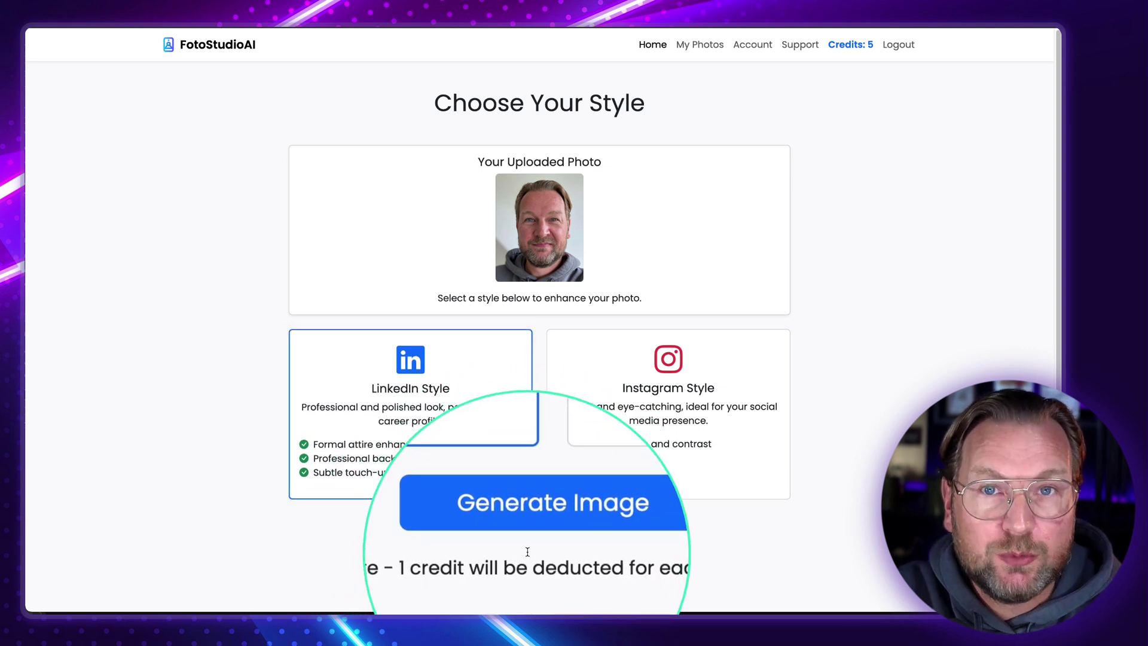
left_click(594, 531)
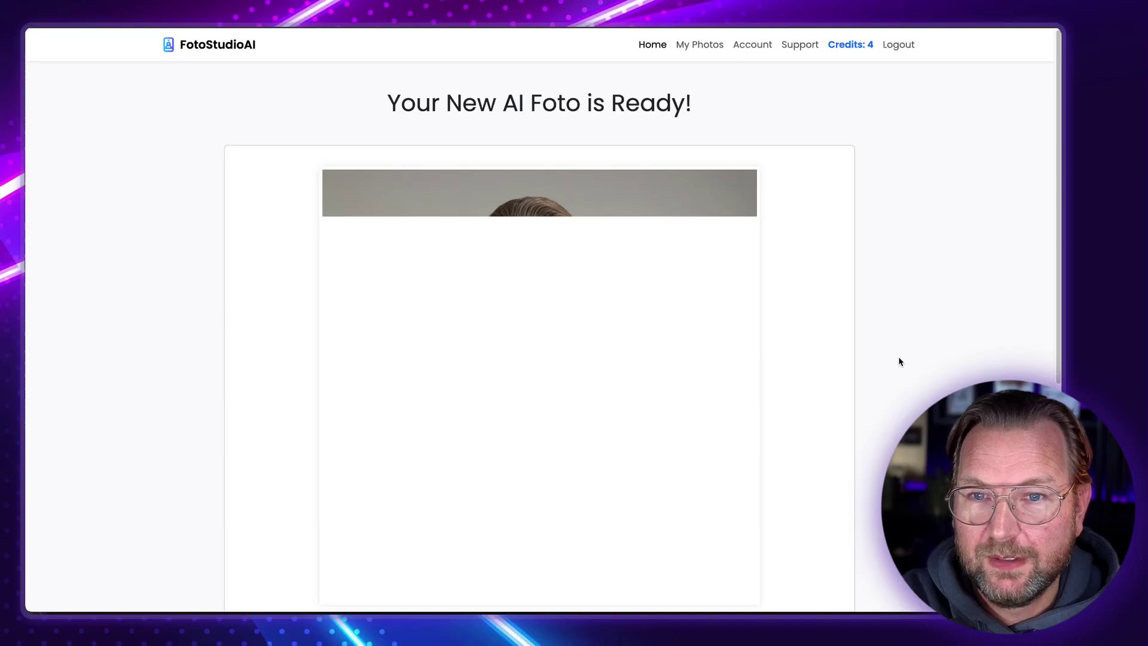
Check the LinkedIn suit portrait against the original selfie, shown as a small preview beside it, then close the preview
scroll(831, 338, "down", 1)
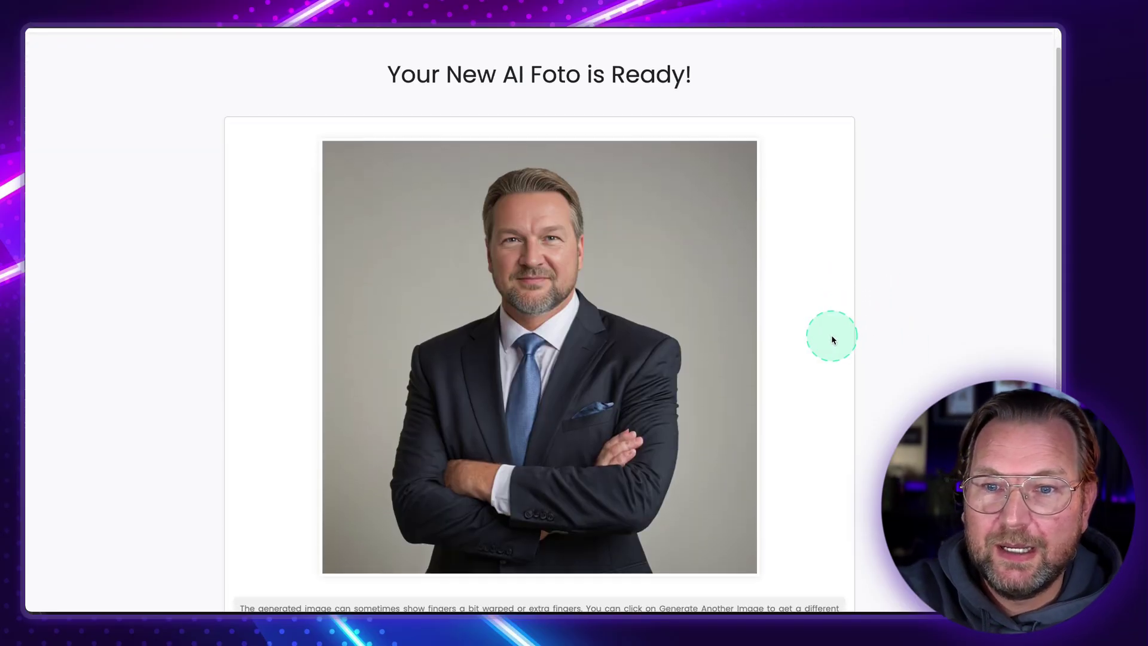
scroll(832, 340, "down", 1)
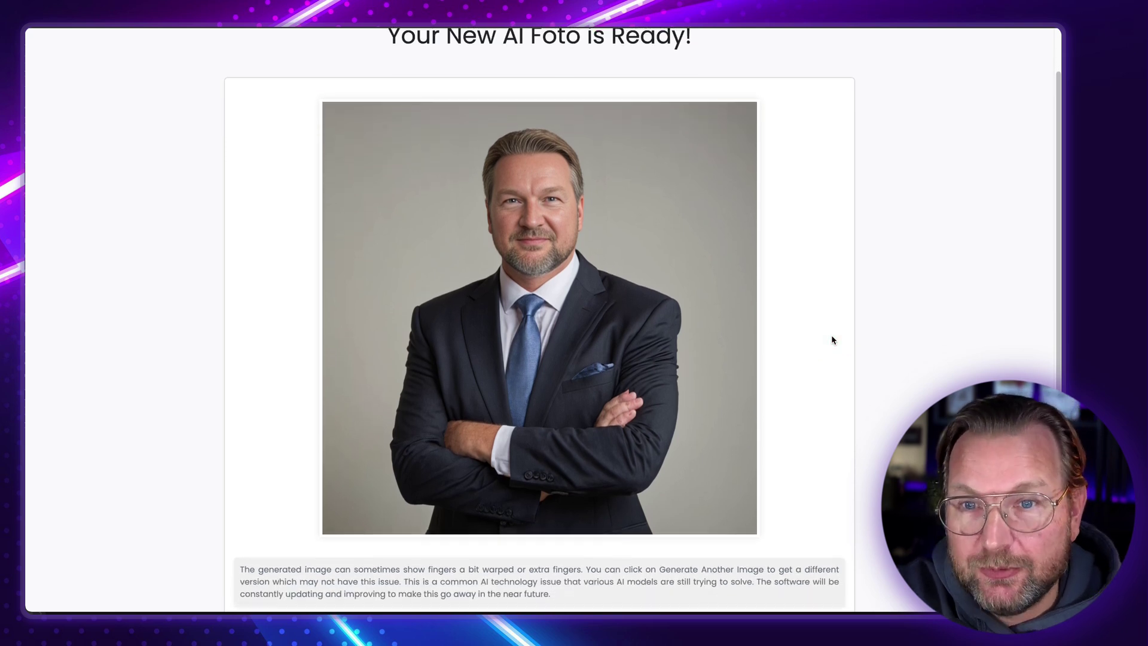
left_click(963, 331)
key("super+Tab")
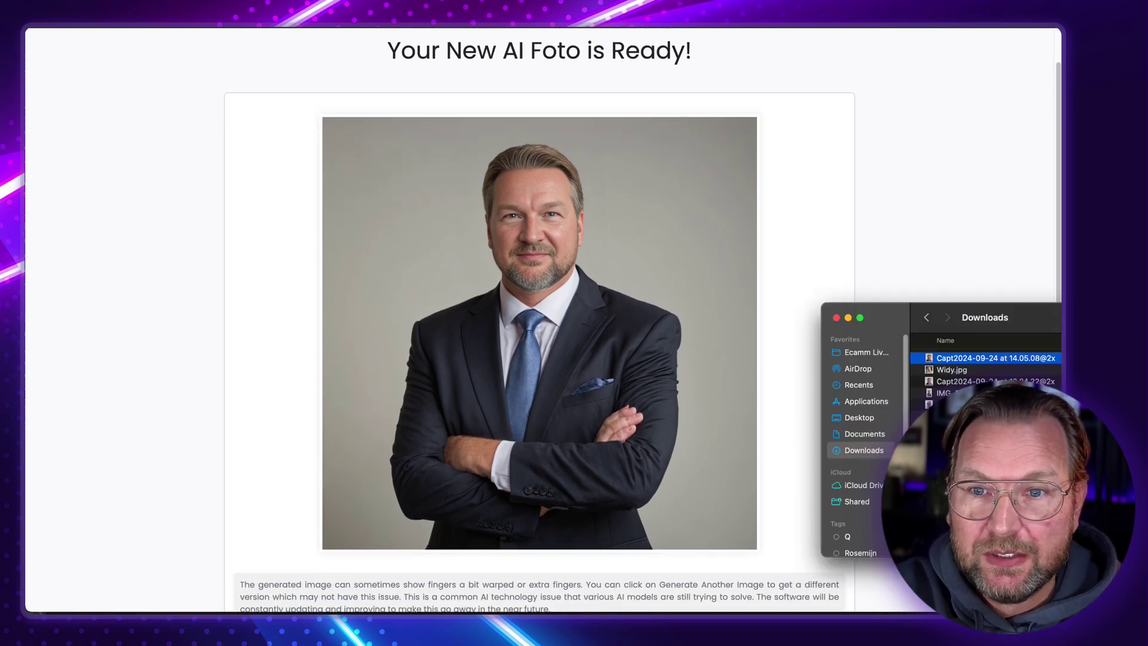
key("space")
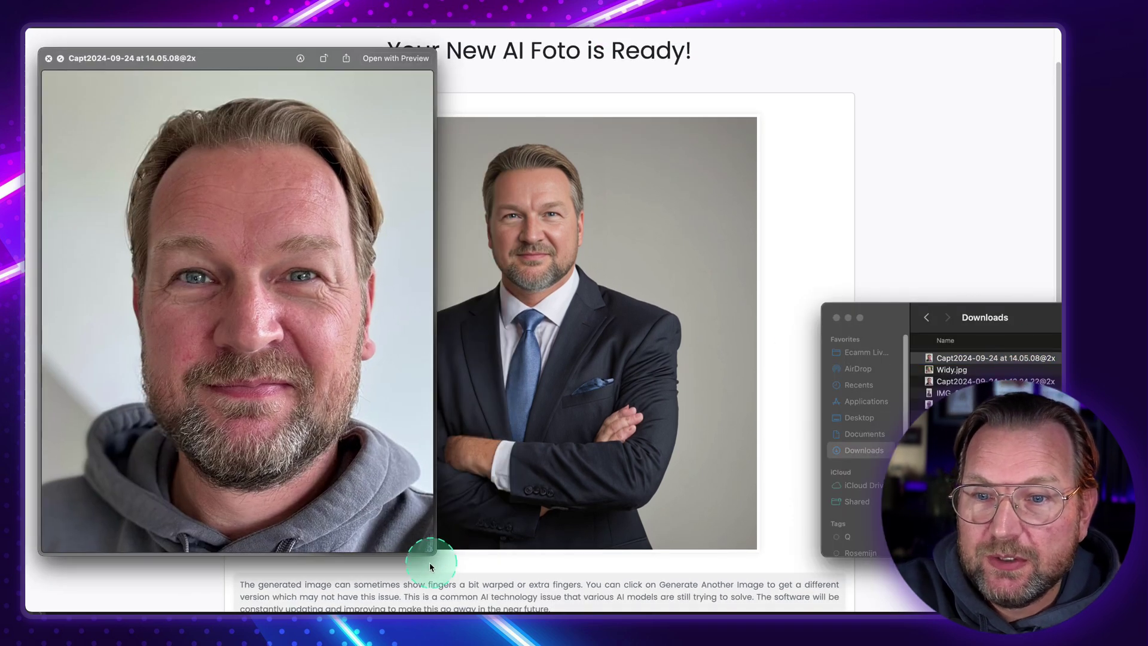
left_click_drag(426, 546, 287, 330)
left_click_drag(195, 66, 298, 107)
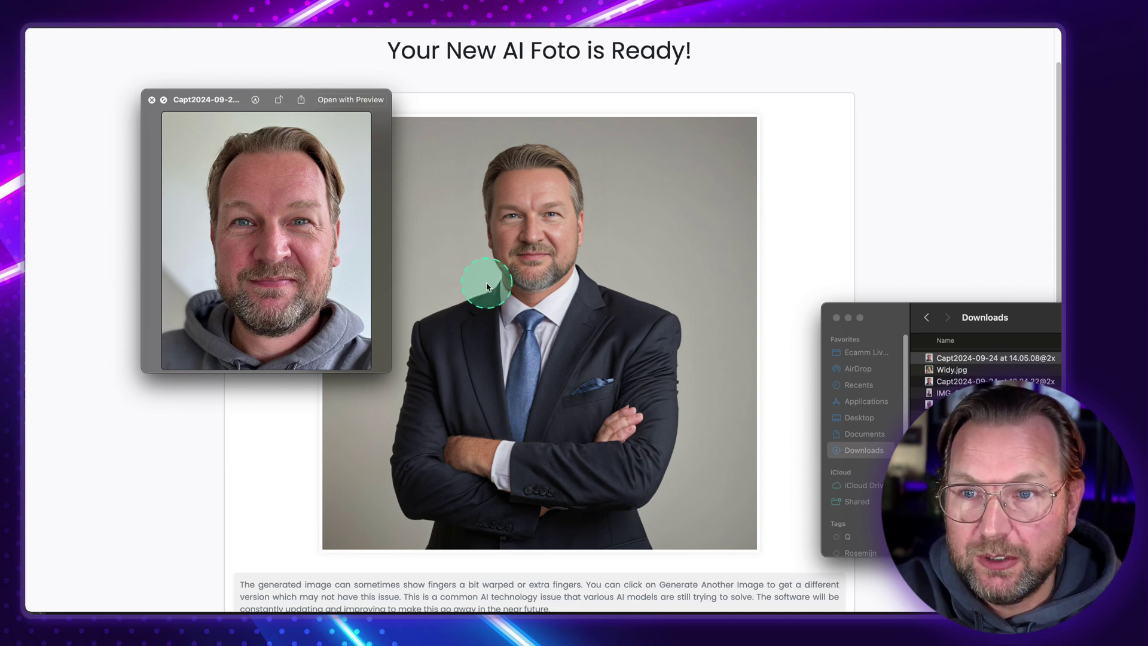
left_click(151, 100)
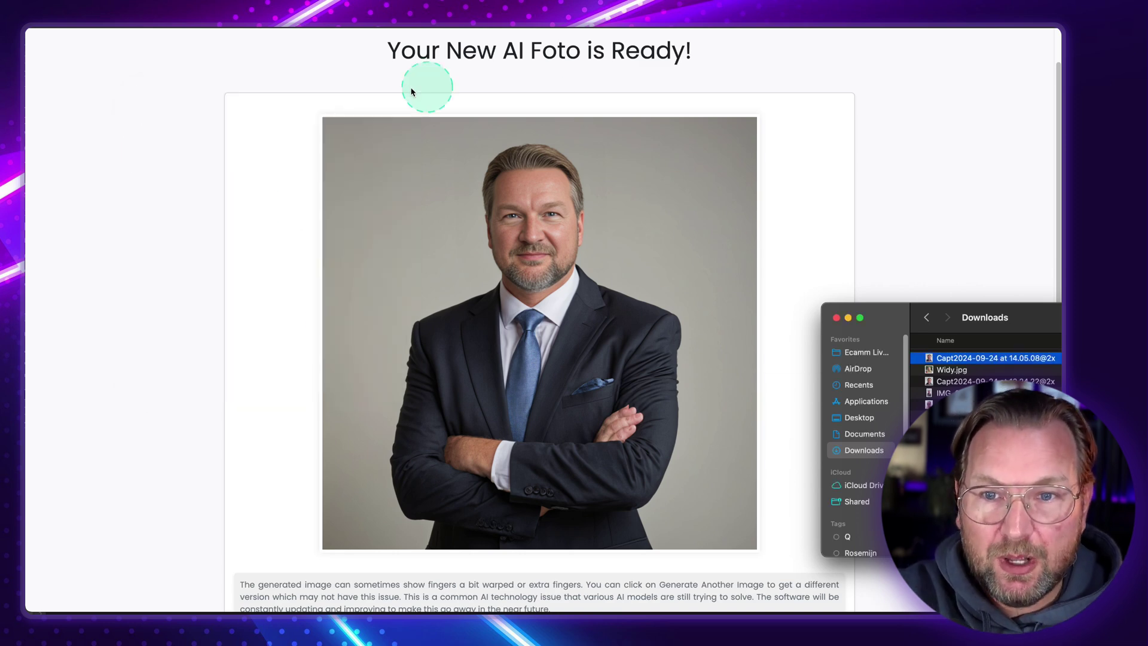
scroll(611, 355, "down", 5)
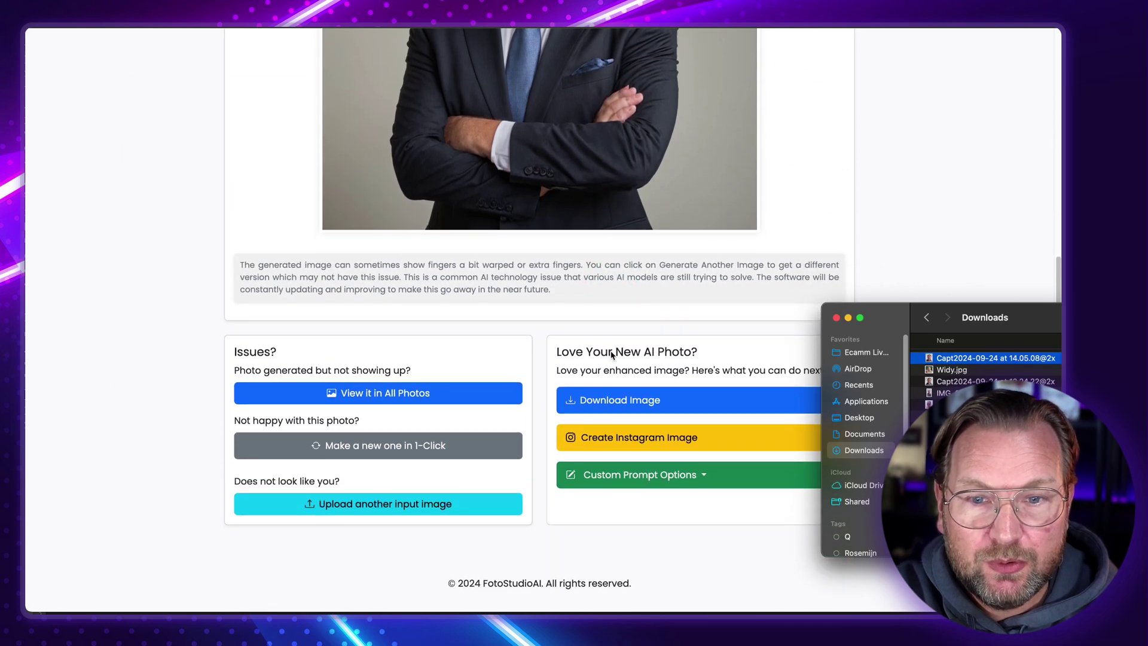
left_click(961, 267)
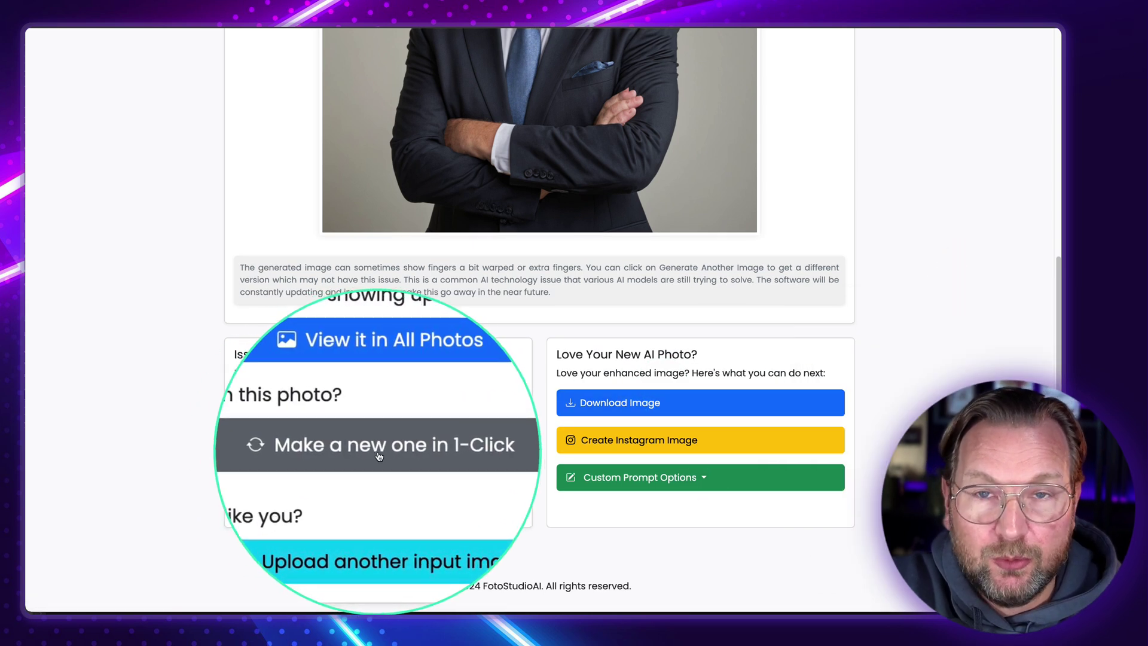
scroll(408, 446, "up", 1)
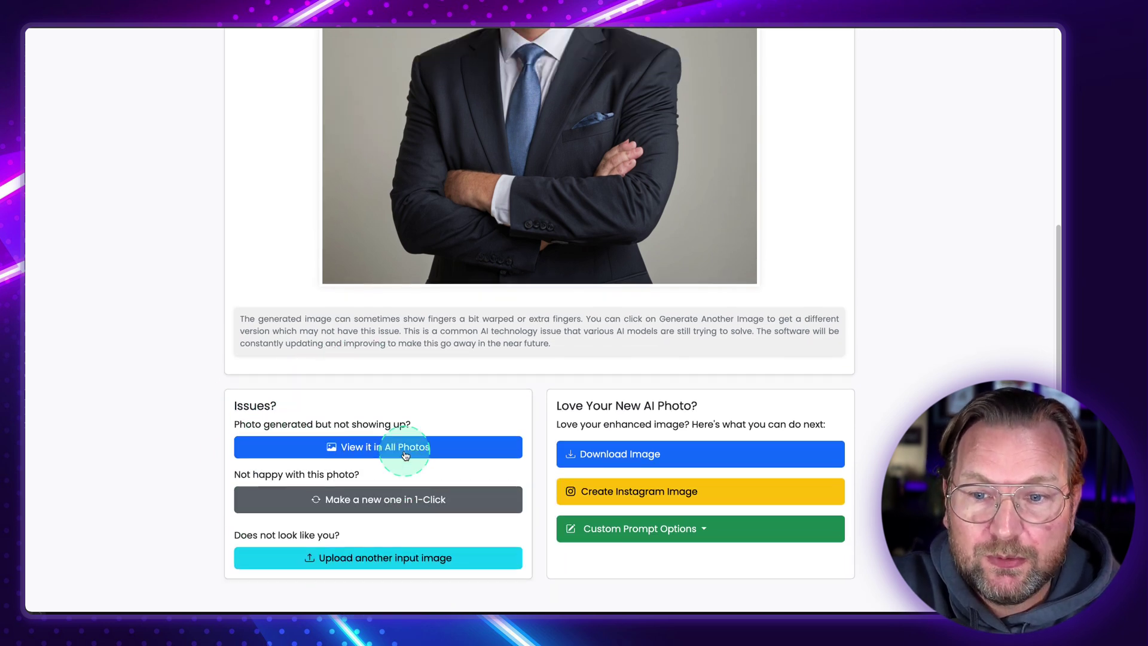
scroll(510, 195, "up", 2)
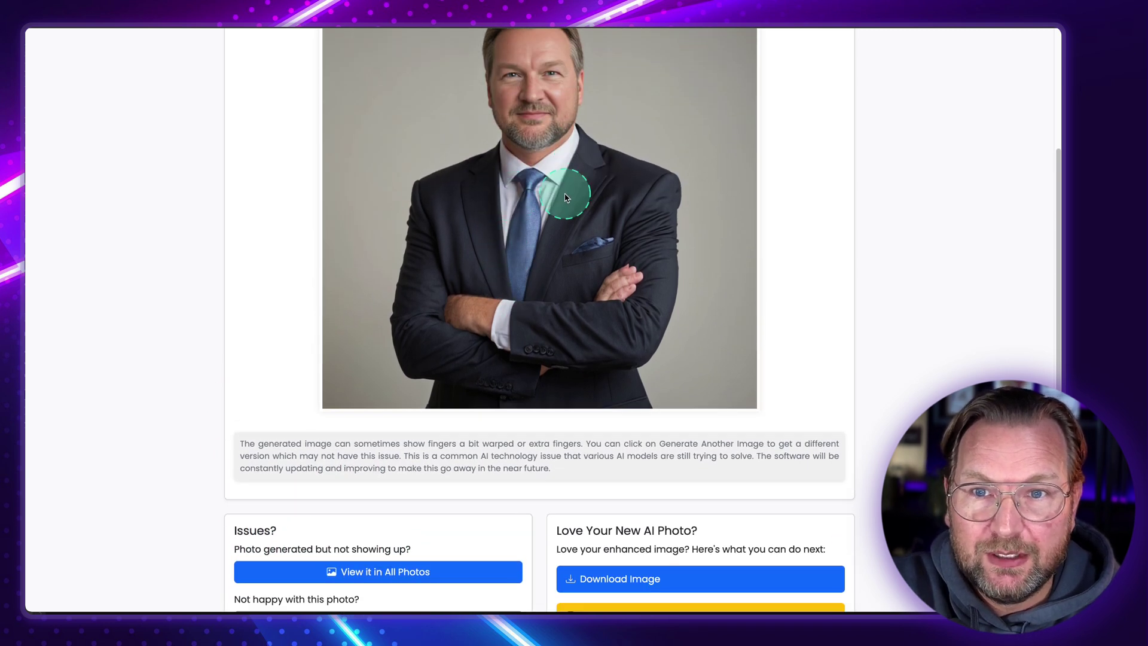
scroll(561, 192, "down", 3)
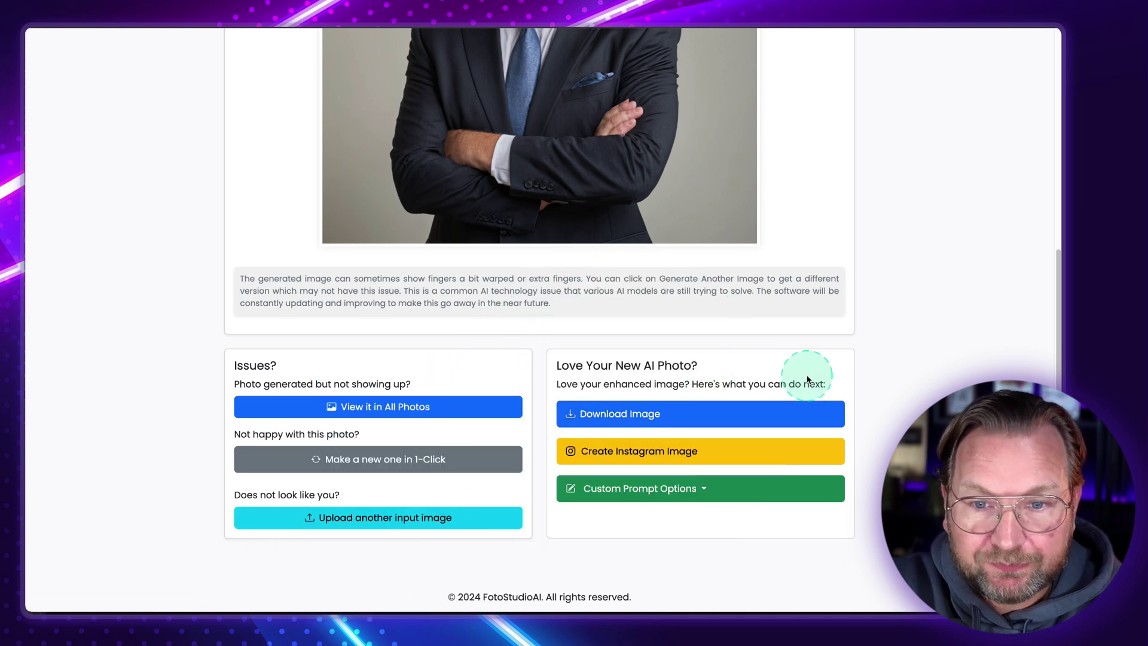
scroll(808, 380, "up", 1)
scroll(808, 379, "down", 1)
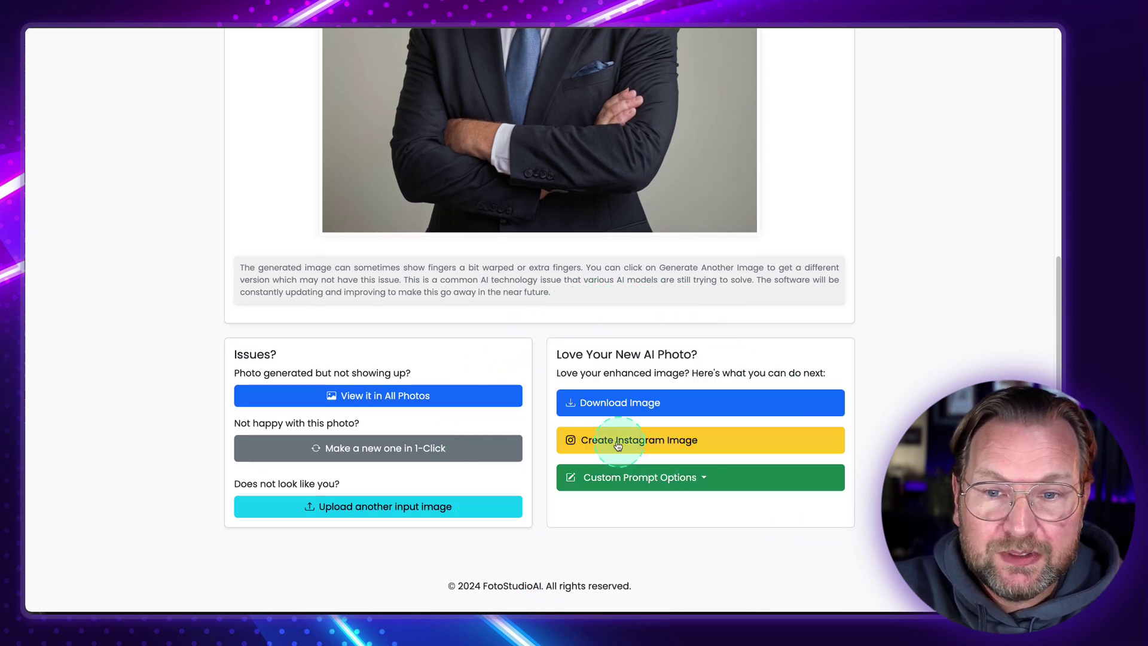
left_click(653, 445)
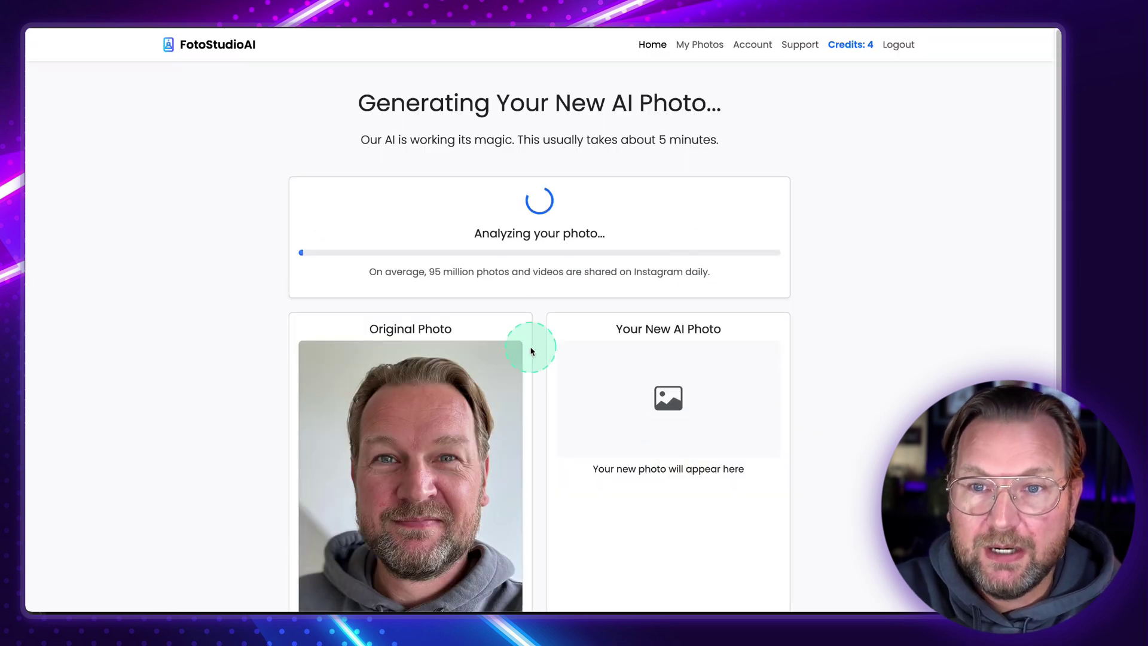
Wait on the Generating page while the Instagram street photo is created
scroll(531, 353, "down", 2)
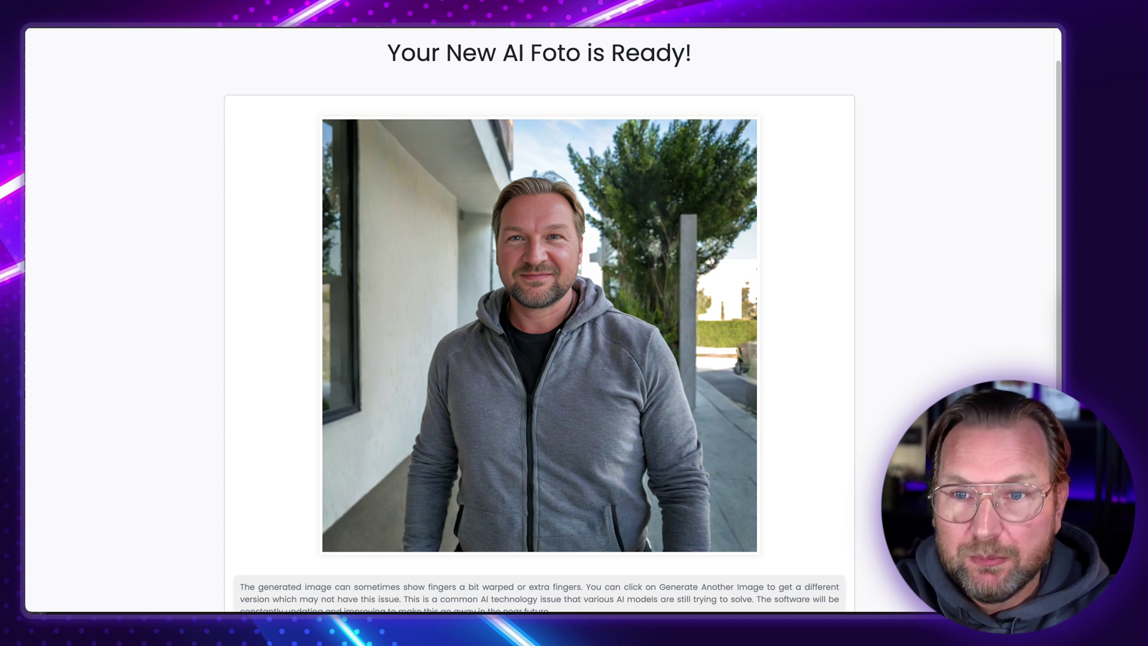
Place the original selfie preview beside the street photo, close it, and scroll down
left_click_drag(1019, 251, 284, 157)
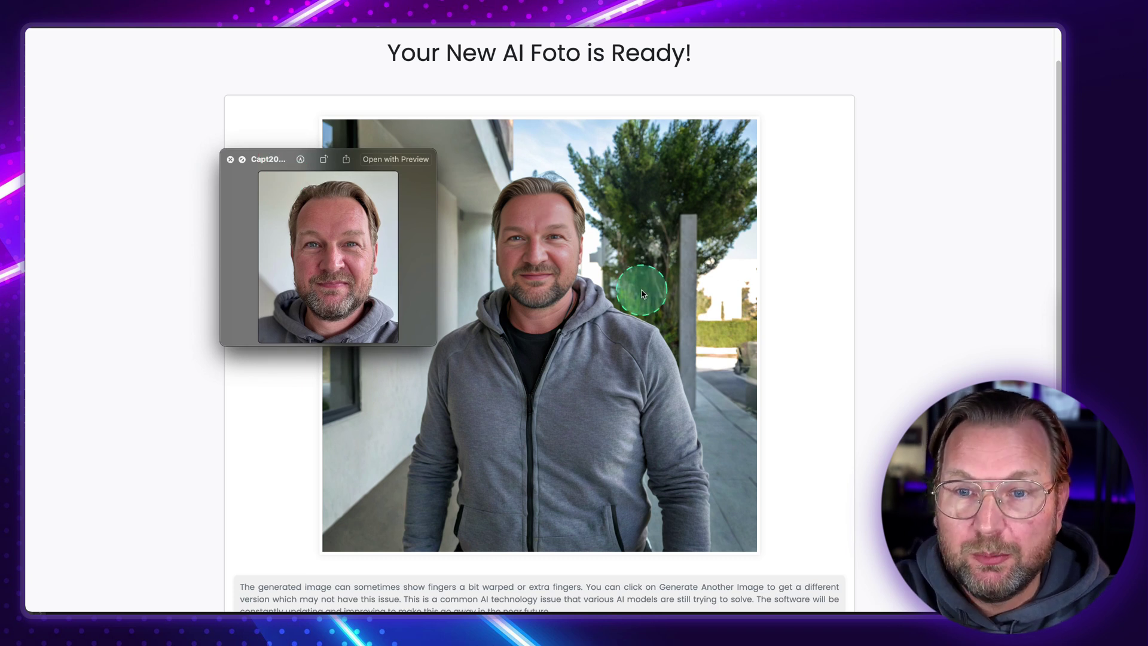
left_click(230, 160)
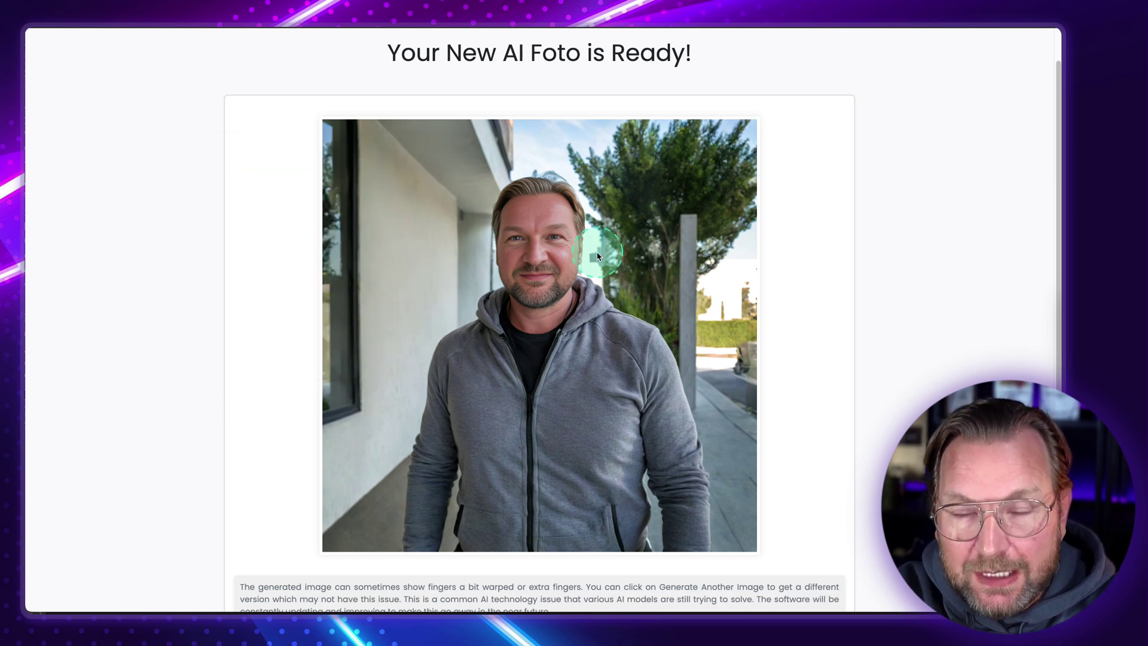
scroll(598, 256, "down", 5)
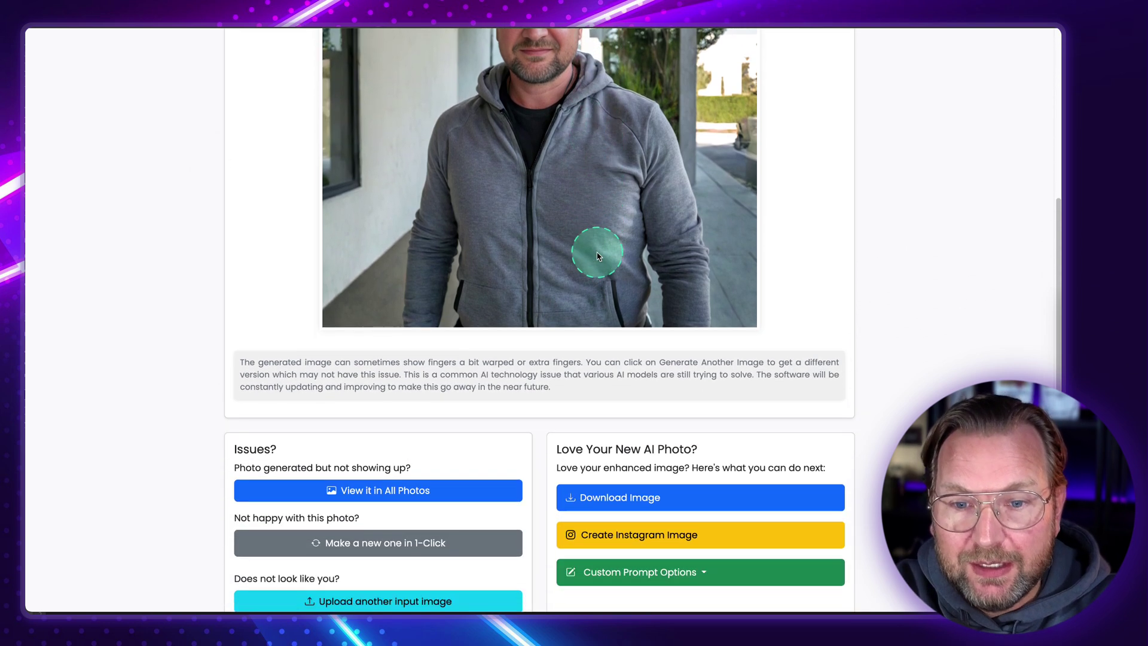
scroll(597, 256, "down", 2)
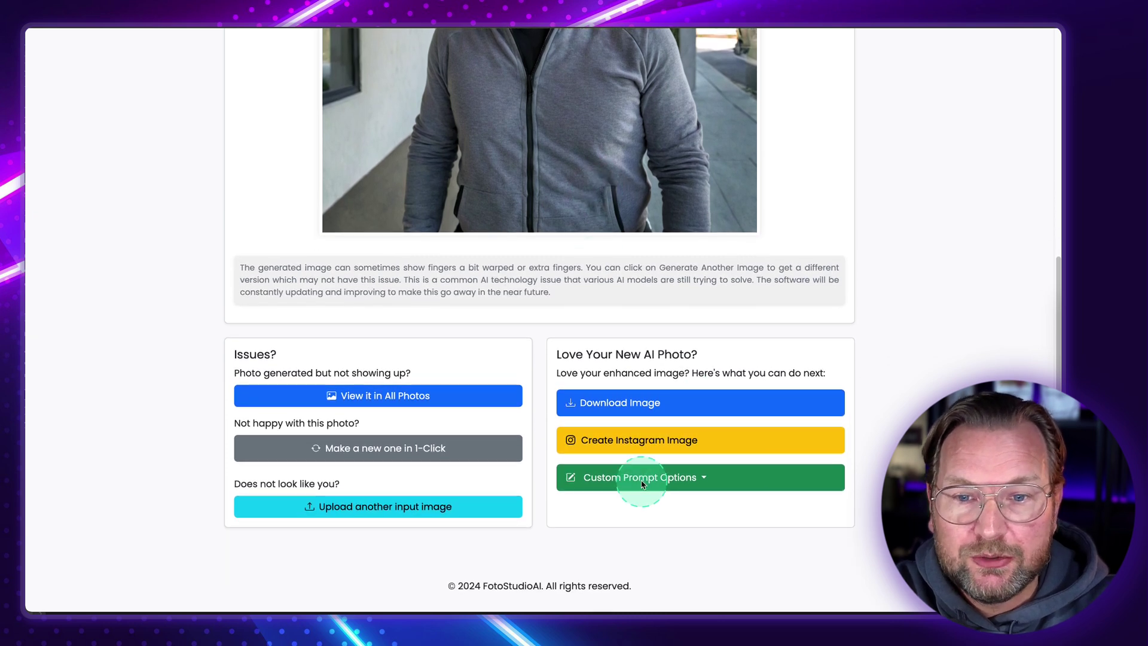
Choose Instagram Style Prompts from the Custom Prompt Options dropdown
left_click(704, 481)
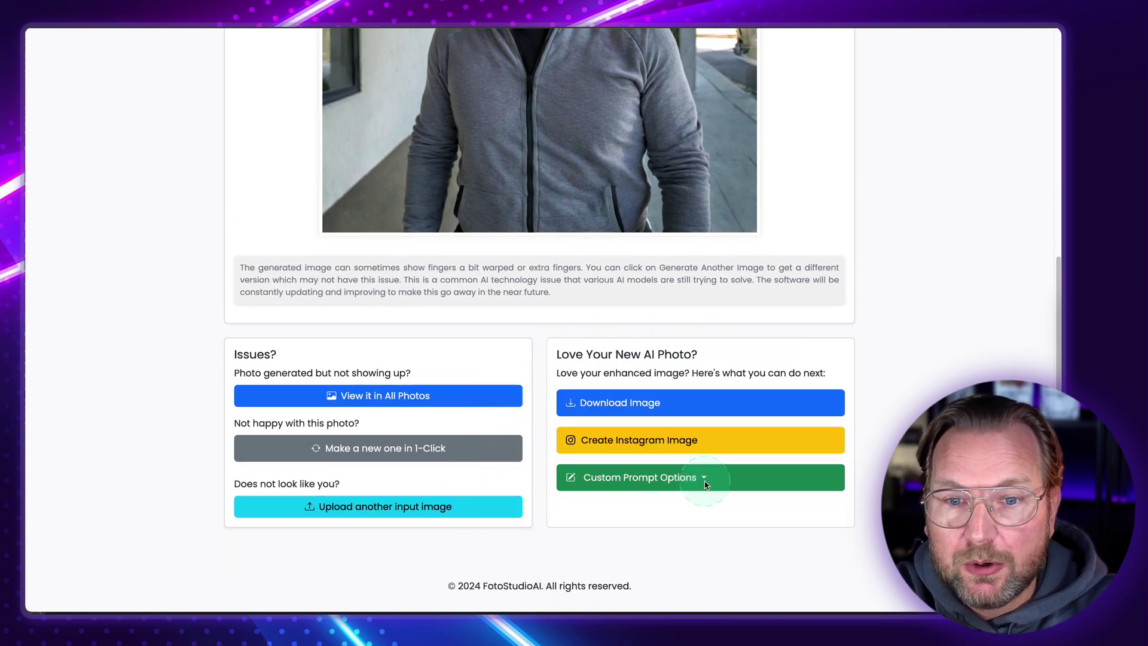
left_click(705, 481)
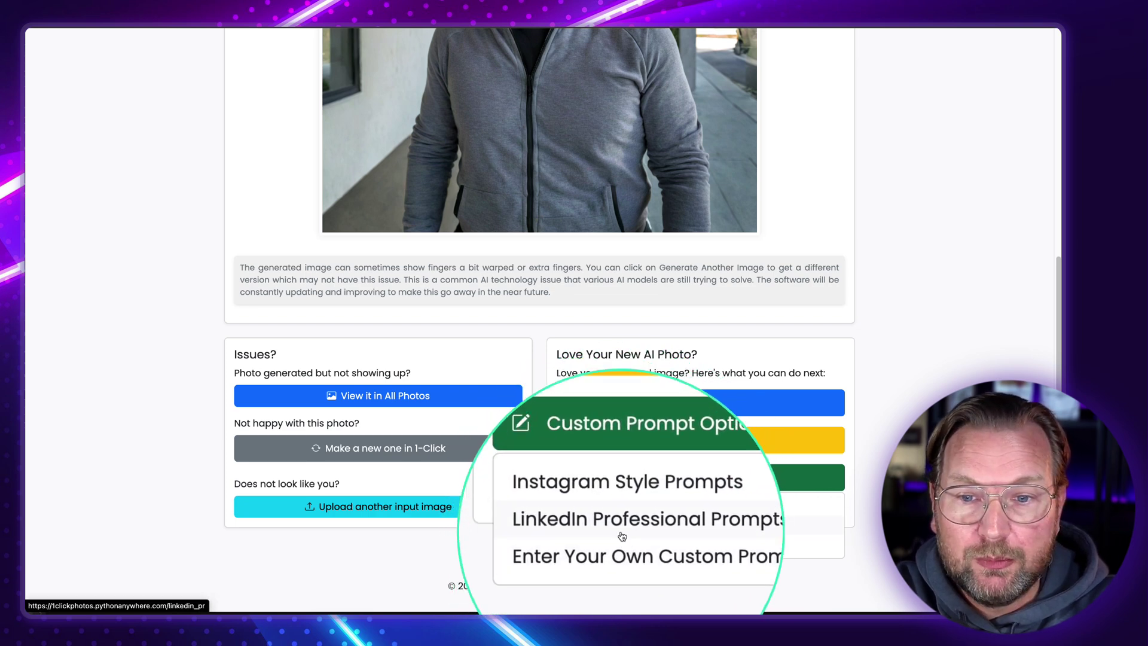
left_click(617, 509)
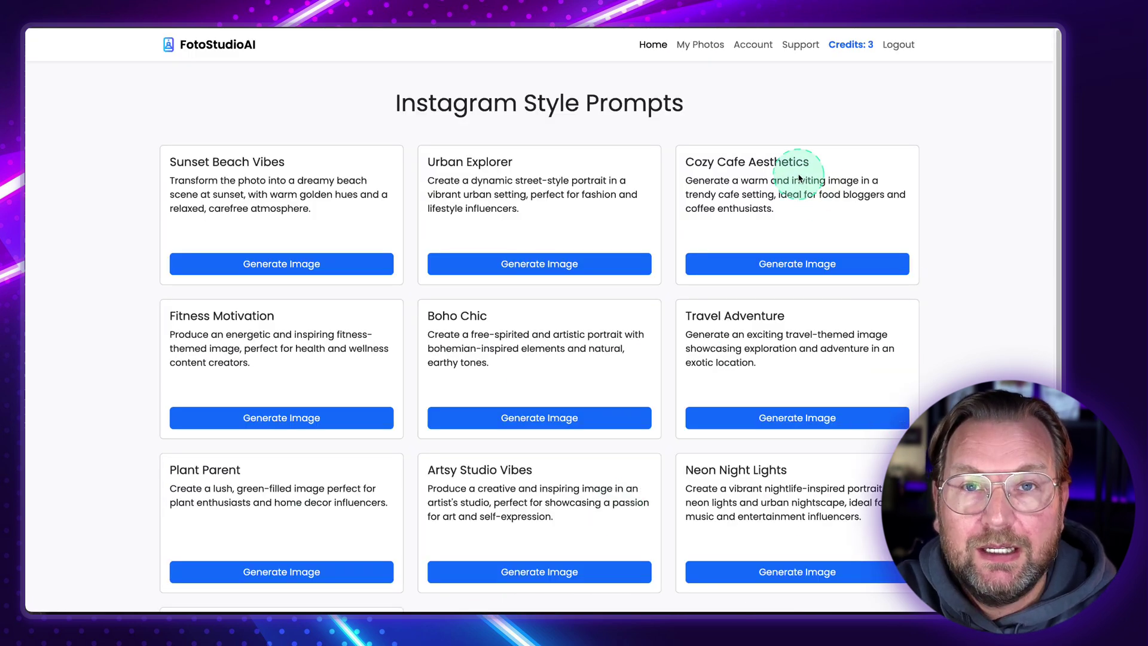
Browse the ten Instagram presets and generate a photo with Cozy Cafe Aesthetics
scroll(704, 258, "down", 2)
scroll(704, 261, "down", 2)
scroll(705, 260, "up", 3)
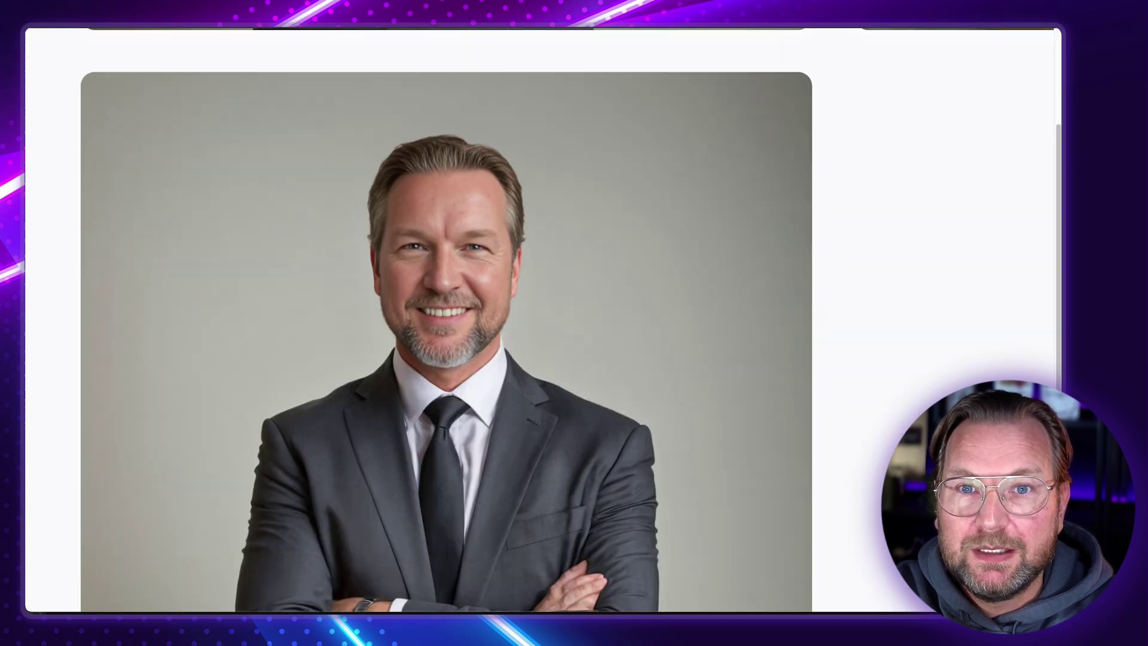
key("ctrl+0")
scroll(616, 128, "up", 3)
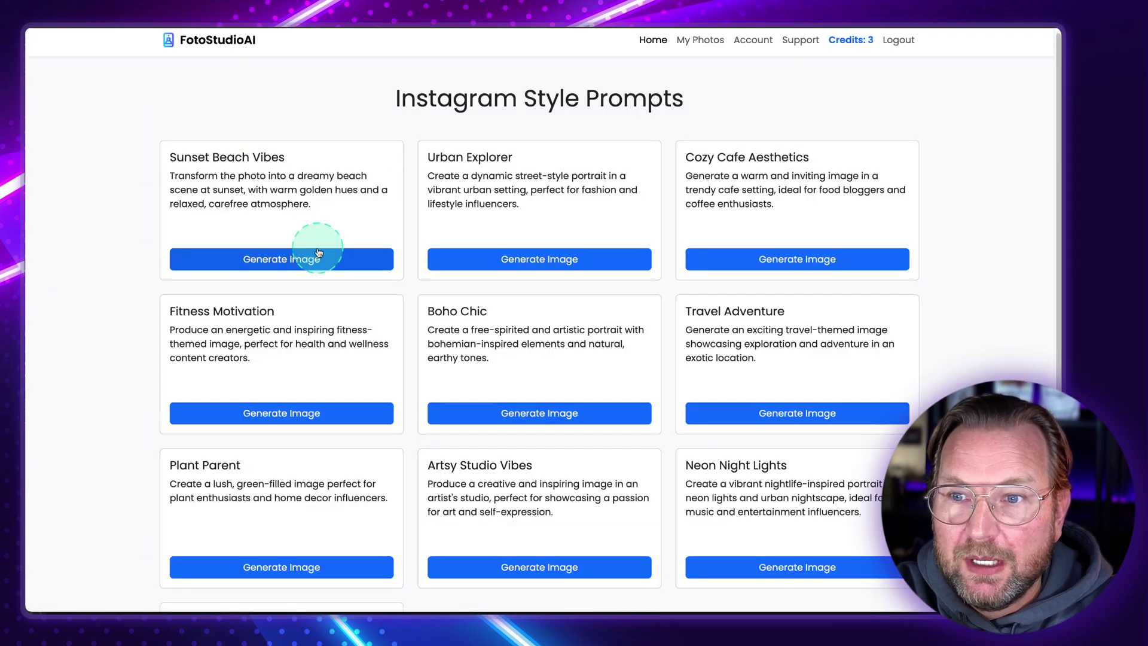
scroll(755, 227, "down", 1)
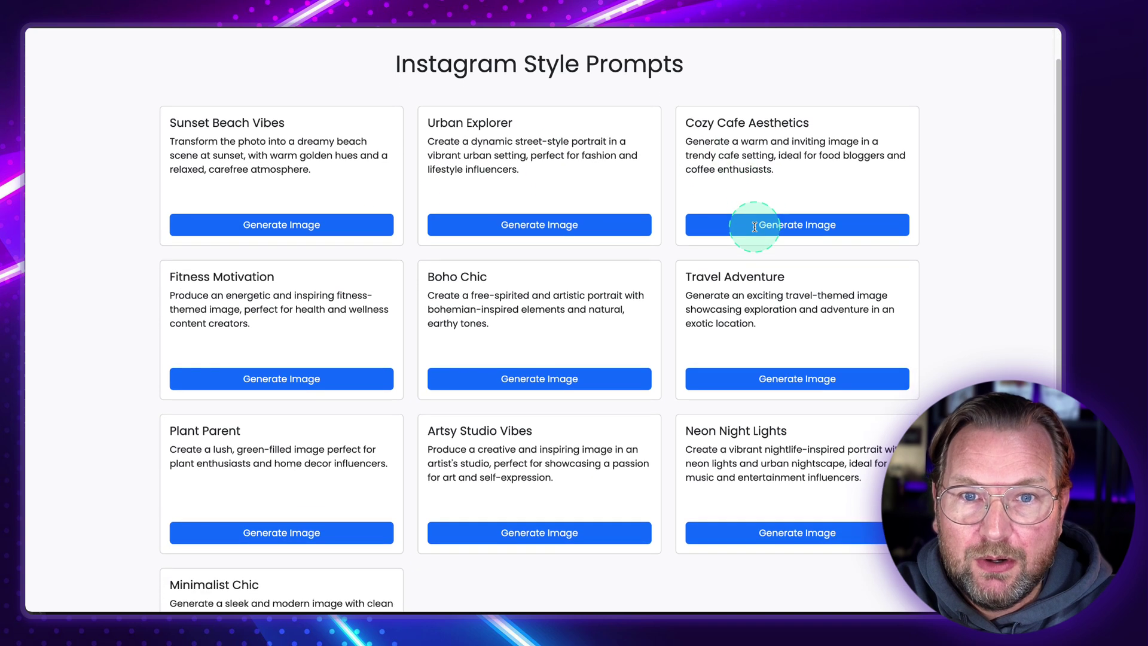
scroll(274, 374, "down", 3)
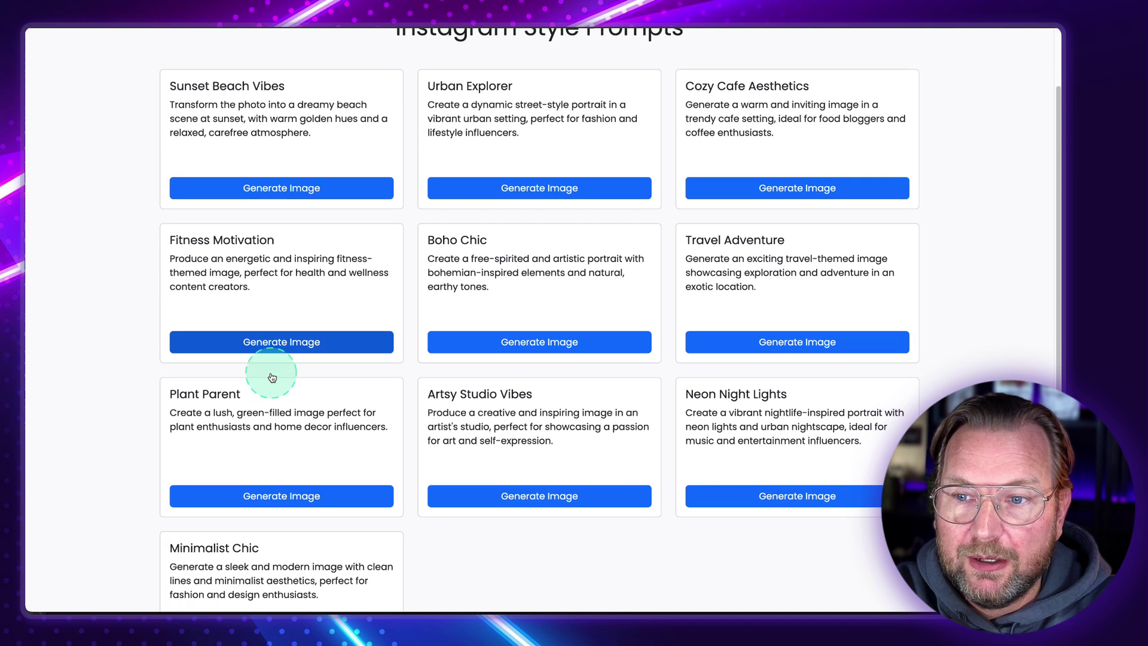
scroll(272, 373, "up", 2)
scroll(272, 373, "up", 2)
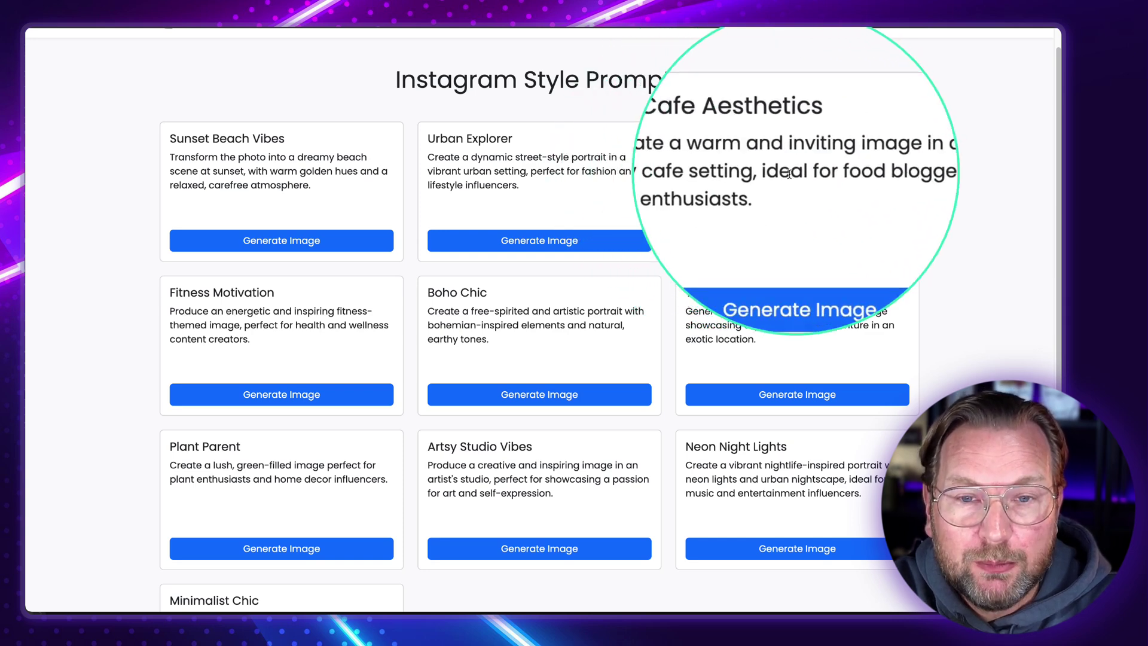
left_click(786, 250)
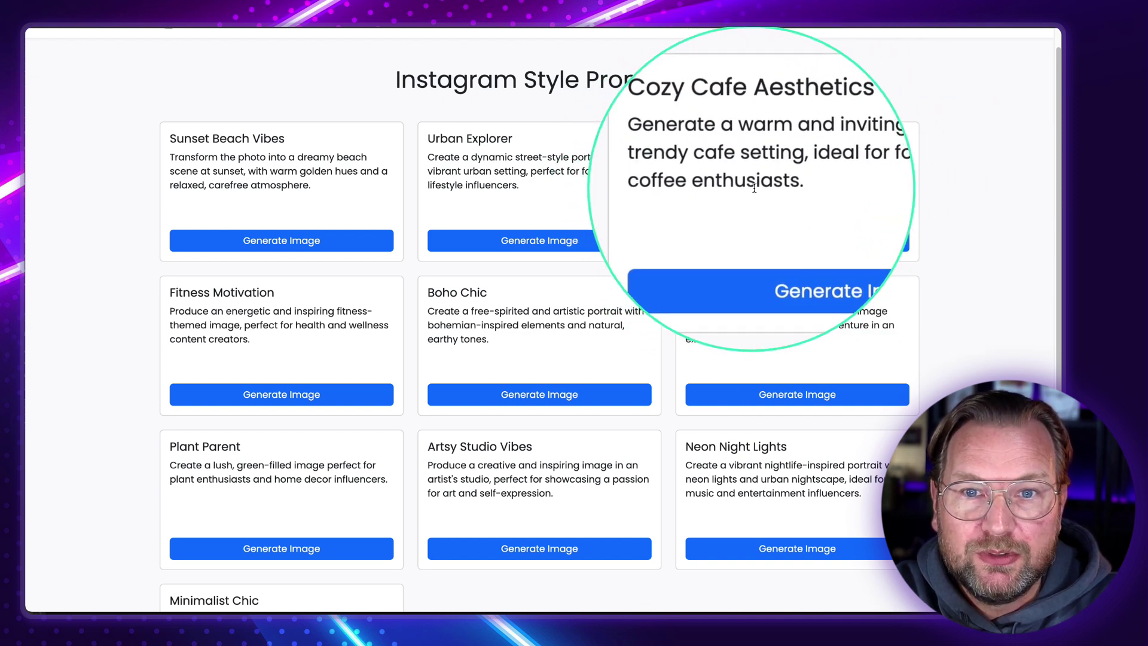
left_click(760, 242)
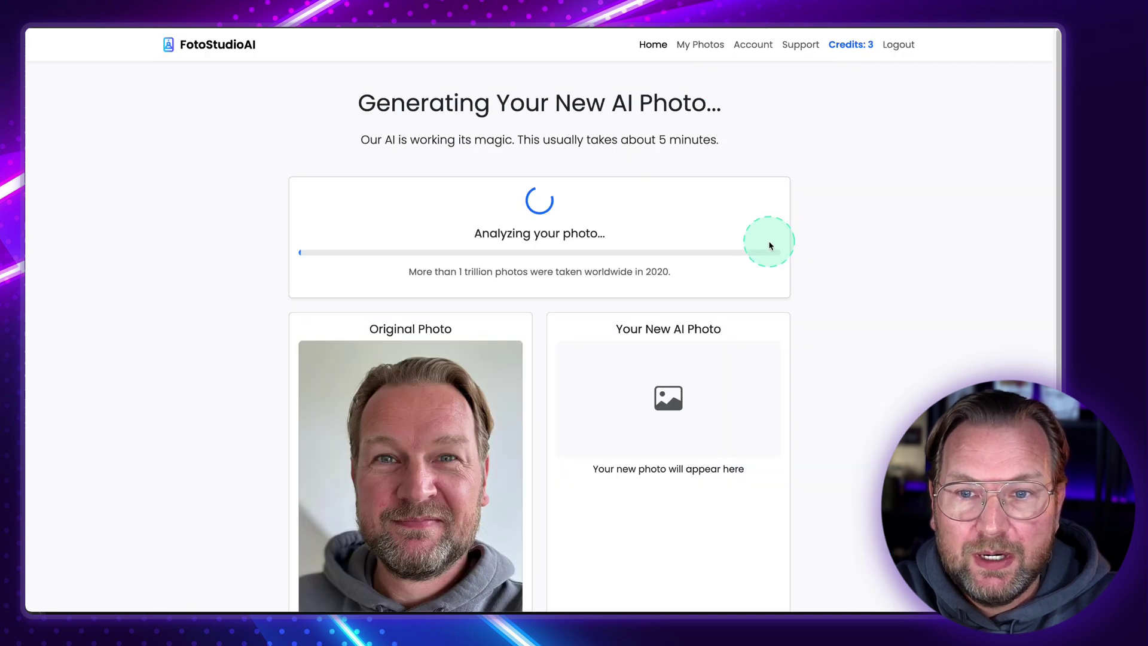
Wait for the Cozy Cafe portrait with the white coffee mug to finish generating
scroll(868, 324, "down", 2)
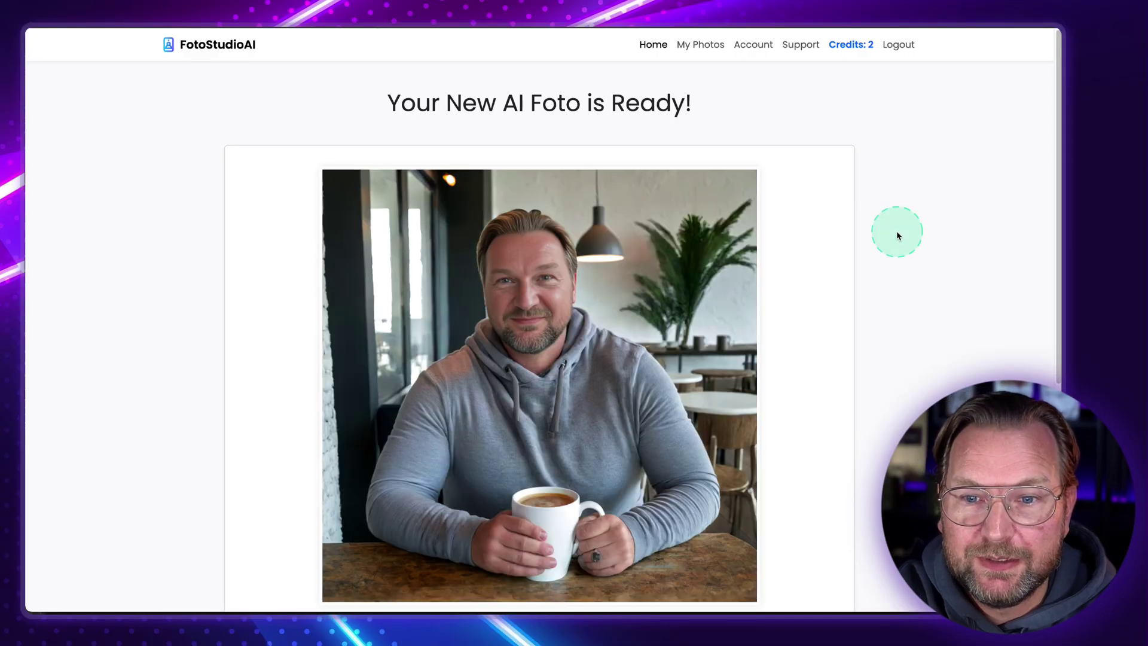
scroll(897, 235, "down", 1)
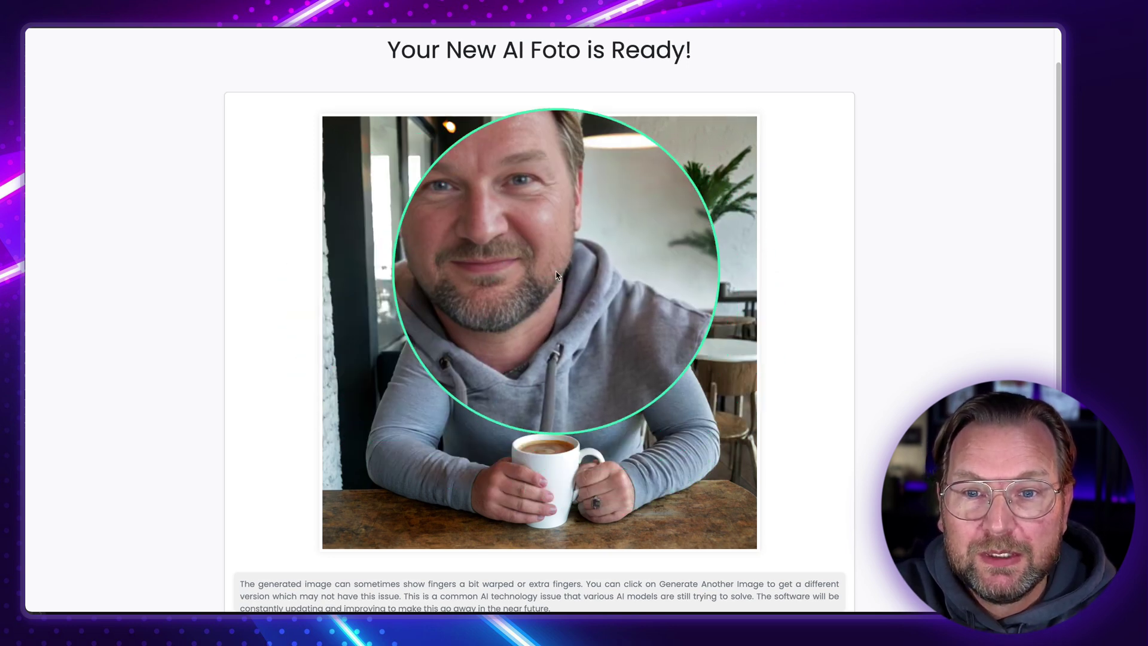
scroll(706, 275, "down", 1)
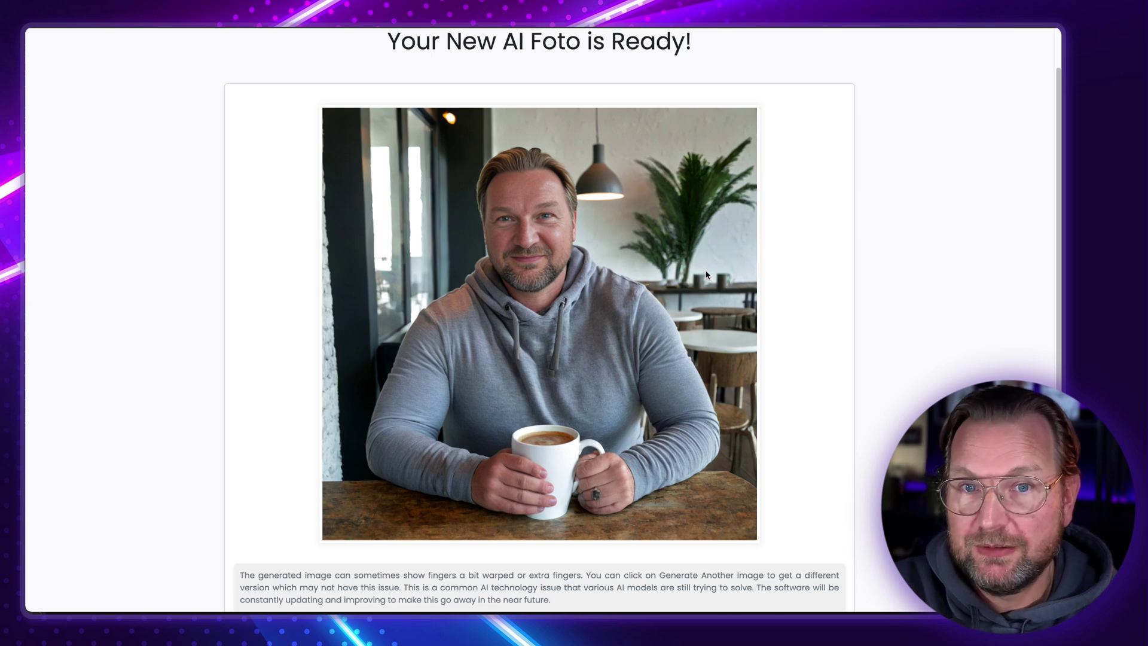
scroll(708, 273, "up", 1)
scroll(709, 272, "down", 1)
scroll(708, 276, "down", 5)
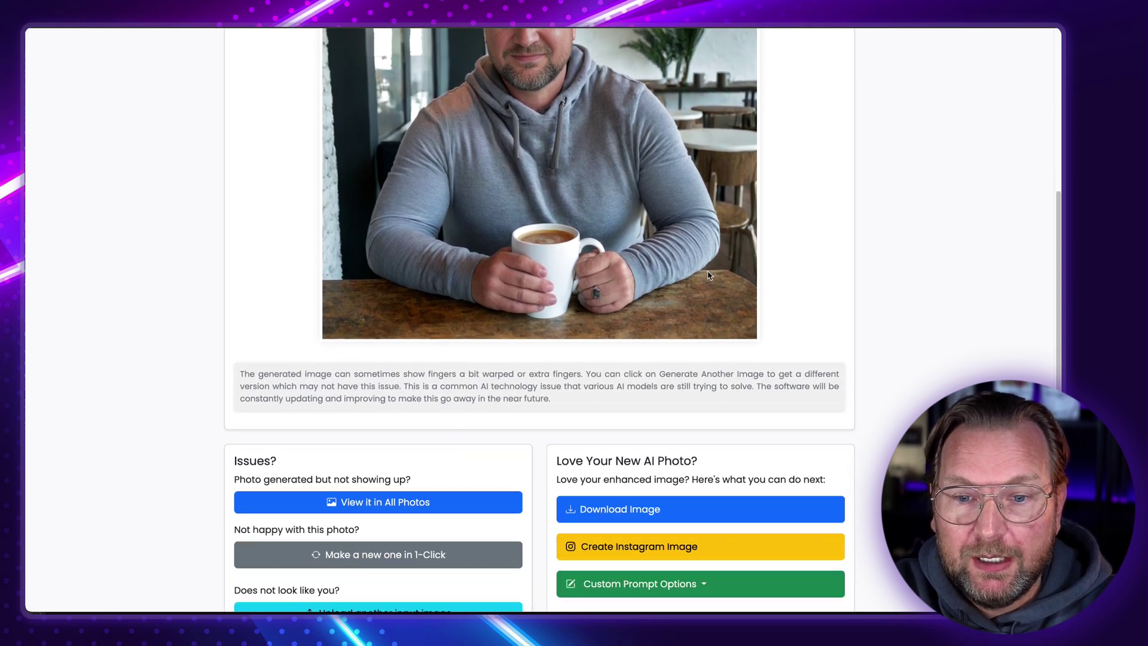